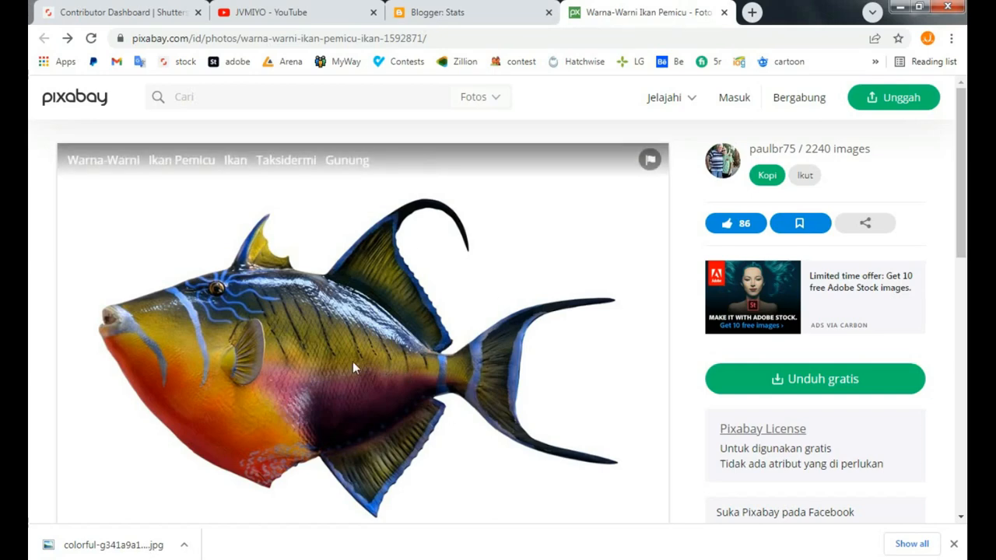
# - Switch to Affinity Photo with the downloaded fish photo open and check its Background layer
pyautogui.click(113, 544)
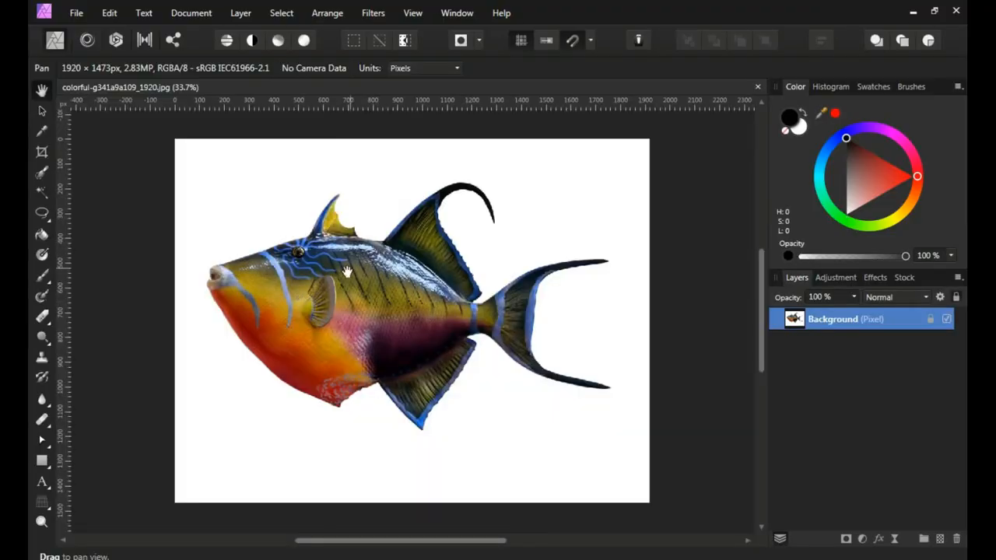
pyautogui.click(948, 320)
pyautogui.click(948, 320)
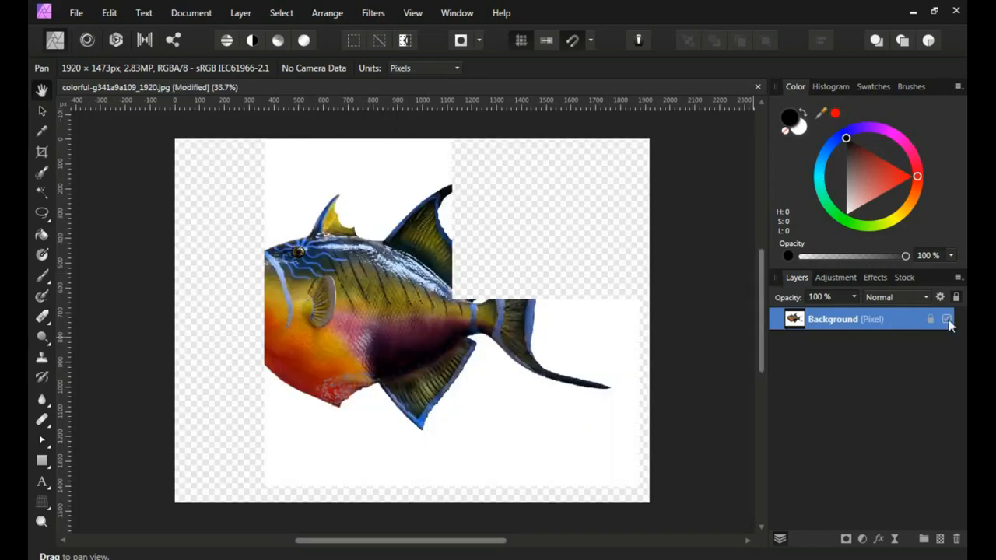
pyautogui.scroll(1, 218, 301)
pyautogui.scroll(3, 236, 252)
pyautogui.scroll(-2, 239, 251)
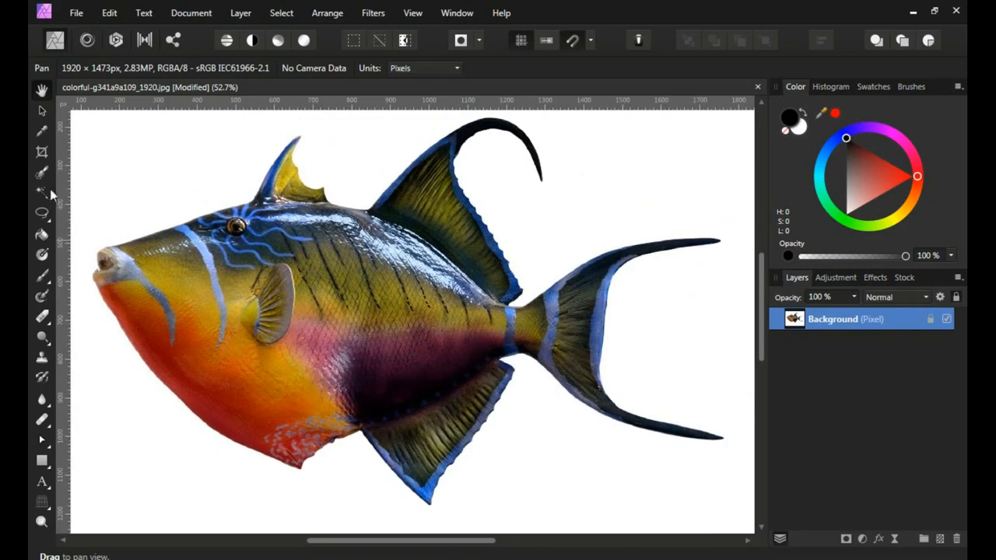
# - Trace a closed freehand selection loosely around the whole fish outline, including the fins and tail
pyautogui.click(41, 213)
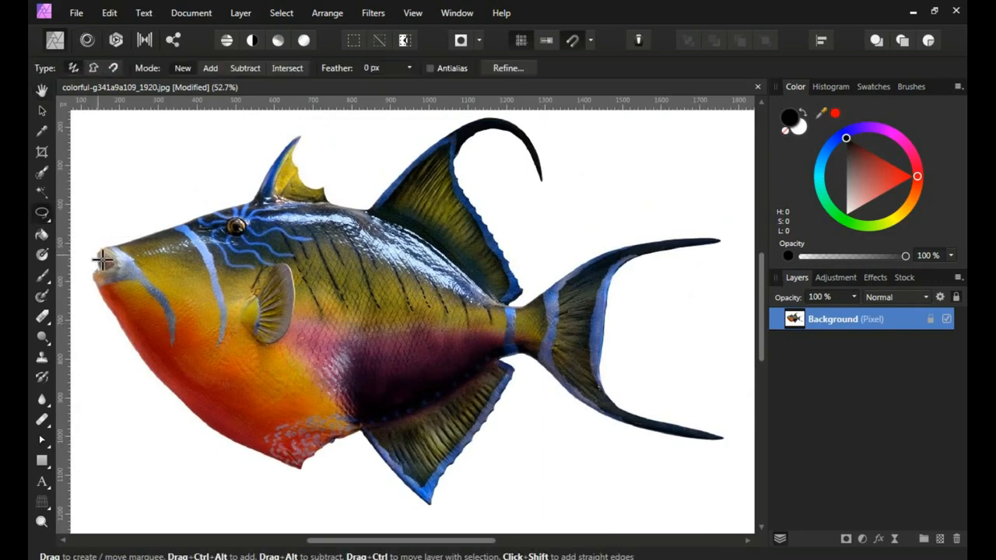
pyautogui.moveTo(112, 247)
pyautogui.mouseDown()
pyautogui.moveTo(255, 202)
pyautogui.moveTo(286, 155)
pyautogui.mouseUp()
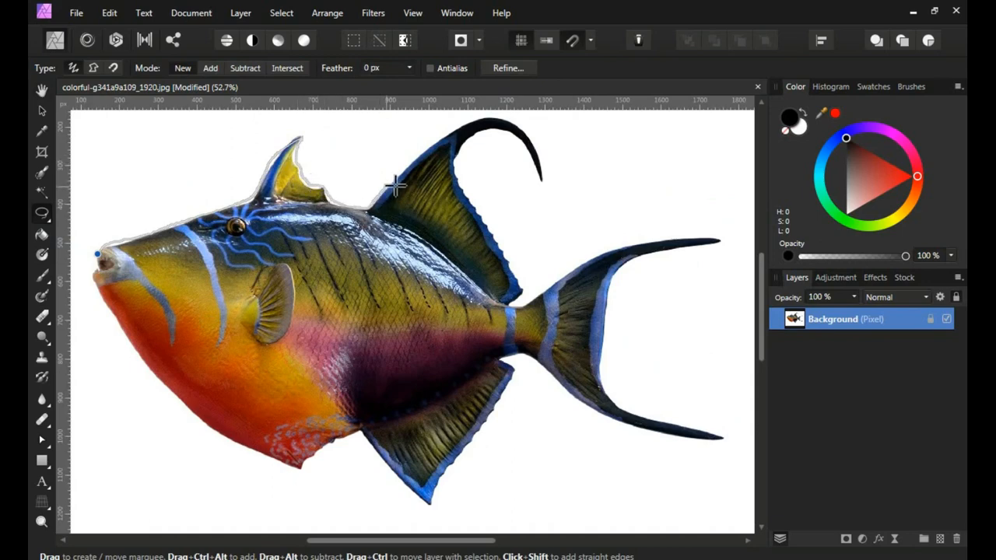
pyautogui.moveTo(538, 139); pyautogui.dragTo(546, 187)
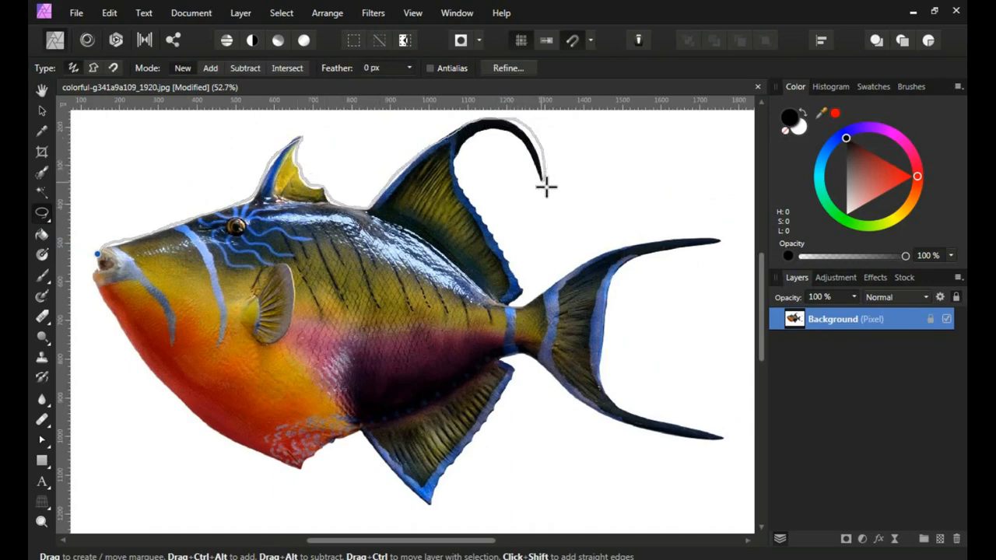
pyautogui.moveTo(497, 142); pyautogui.dragTo(464, 176)
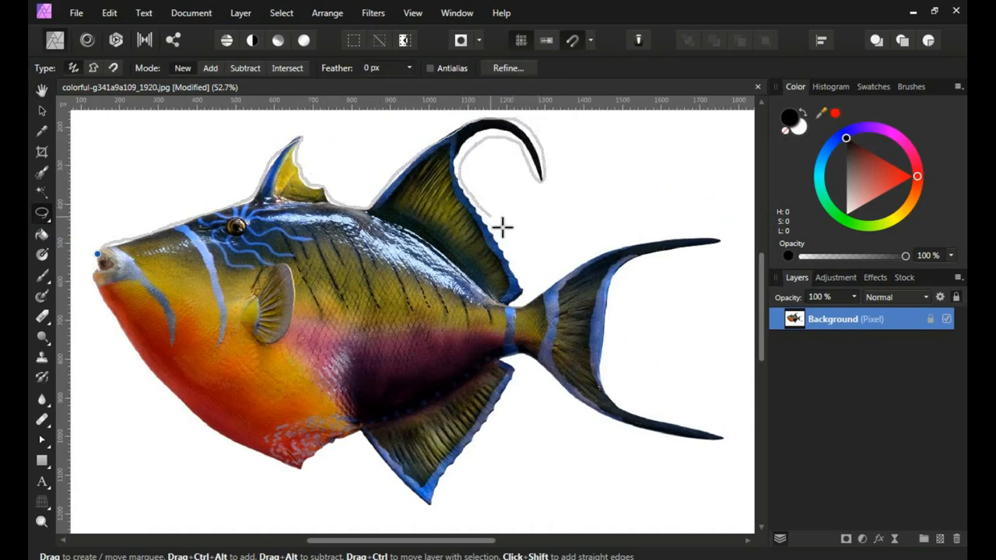
pyautogui.moveTo(522, 307)
pyautogui.mouseDown()
pyautogui.moveTo(617, 252)
pyautogui.moveTo(667, 238)
pyautogui.moveTo(736, 242)
pyautogui.moveTo(621, 288)
pyautogui.moveTo(611, 356)
pyautogui.mouseUp()
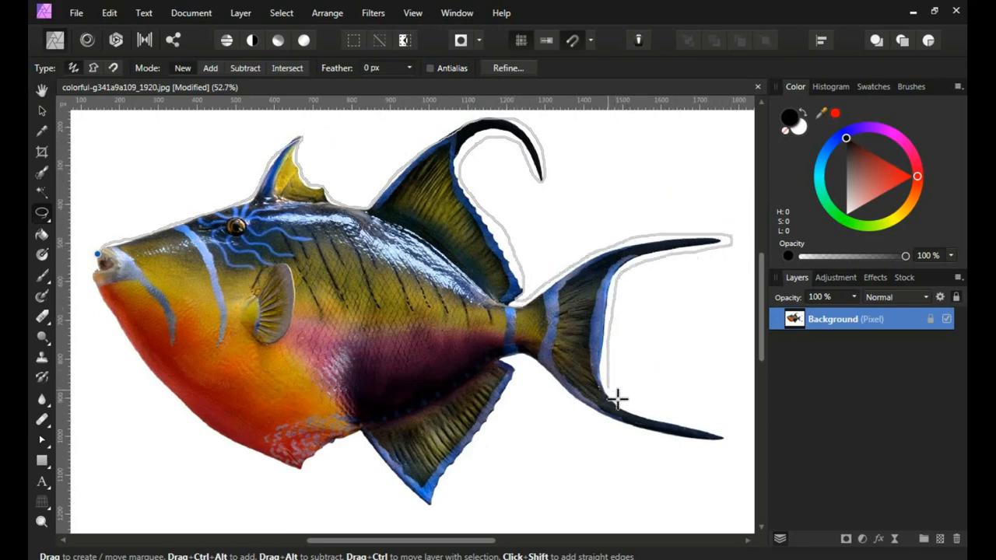
pyautogui.moveTo(617, 399)
pyautogui.mouseDown()
pyautogui.moveTo(707, 422)
pyautogui.moveTo(707, 449)
pyautogui.moveTo(625, 434)
pyautogui.moveTo(541, 374)
pyautogui.moveTo(516, 390)
pyautogui.moveTo(436, 514)
pyautogui.mouseUp()
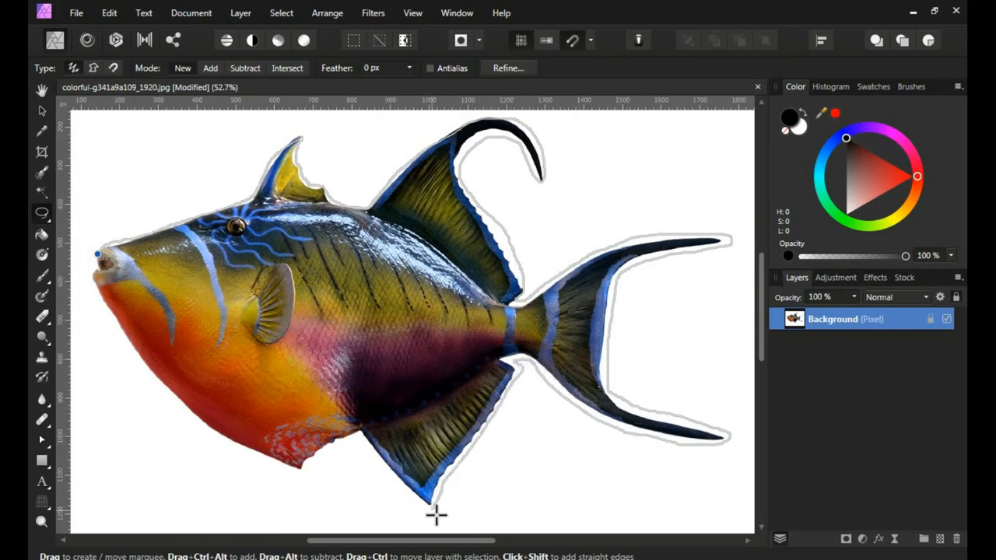
pyautogui.moveTo(303, 476)
pyautogui.mouseDown()
pyautogui.moveTo(199, 440)
pyautogui.moveTo(135, 362)
pyautogui.moveTo(95, 287)
pyautogui.moveTo(99, 255)
pyautogui.mouseUp()
pyautogui.moveTo(285, 224); pyautogui.dragTo(318, 256)
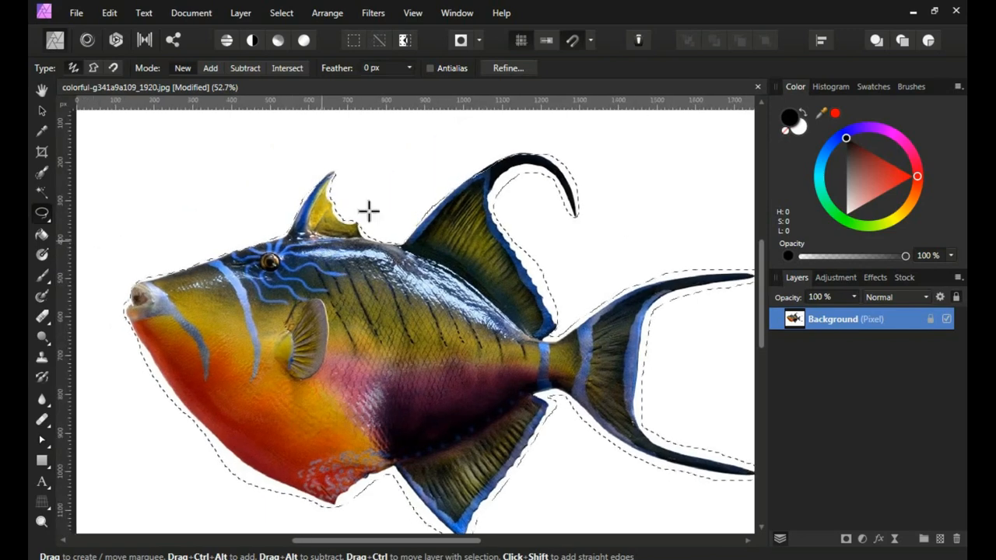
# - Start refining the selection and paint with the 50 px Matte brush along the fish's snout, belly and forehead edges
pyautogui.click(507, 69)
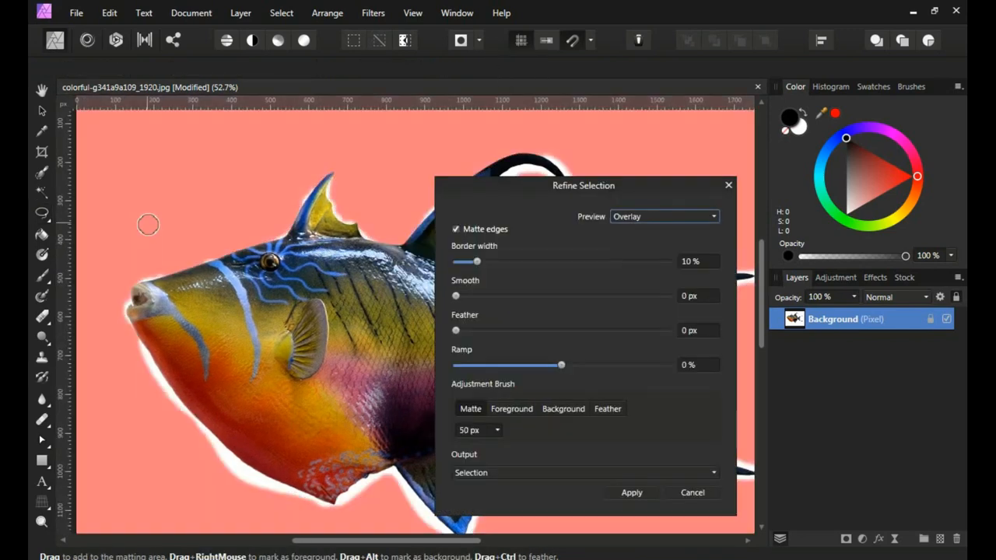
pyautogui.moveTo(276, 289); pyautogui.dragTo(320, 222)
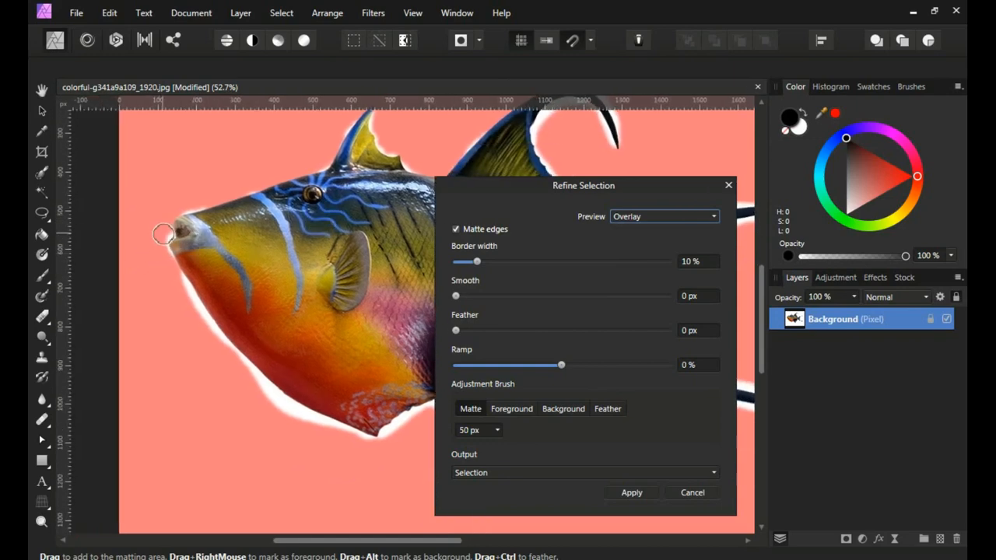
pyautogui.moveTo(173, 231)
pyautogui.mouseDown()
pyautogui.moveTo(208, 317)
pyautogui.moveTo(269, 389)
pyautogui.moveTo(376, 440)
pyautogui.moveTo(400, 421)
pyautogui.mouseUp()
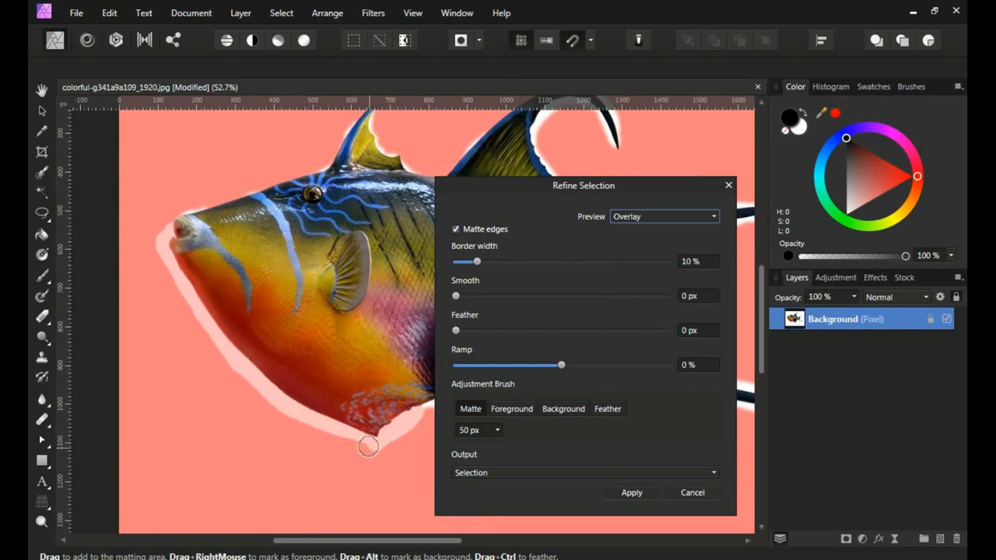
pyautogui.moveTo(173, 214)
pyautogui.mouseDown()
pyautogui.moveTo(324, 170)
pyautogui.moveTo(365, 117)
pyautogui.mouseUp()
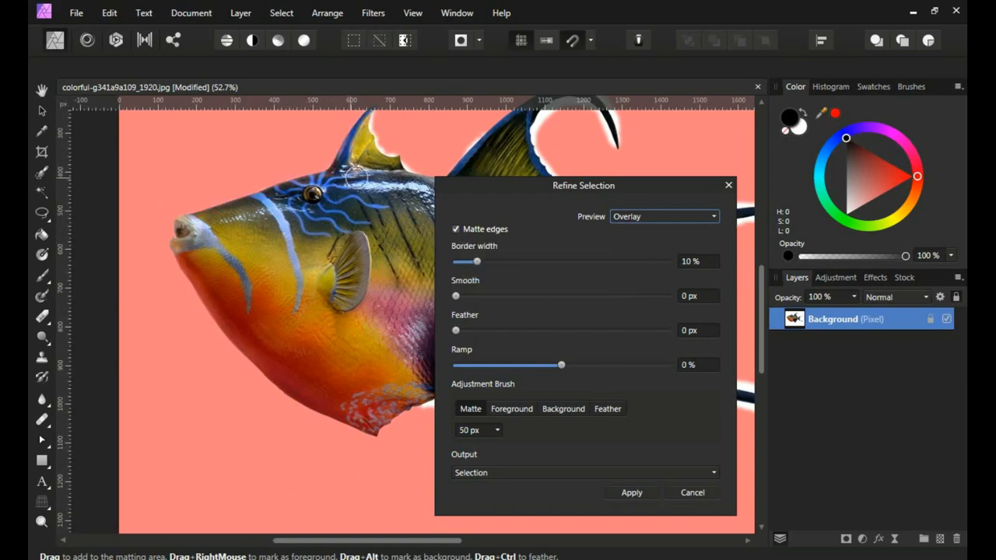
# - Paint the matte along the edges of the large upper fin, the tail and the lower fin to remove the white fringe
pyautogui.moveTo(358, 162); pyautogui.dragTo(242, 254)
pyautogui.moveTo(263, 195)
pyautogui.mouseDown()
pyautogui.moveTo(263, 234)
pyautogui.moveTo(291, 257)
pyautogui.moveTo(332, 266)
pyautogui.moveTo(354, 240)
pyautogui.moveTo(390, 235)
pyautogui.moveTo(234, 225)
pyautogui.mouseUp()
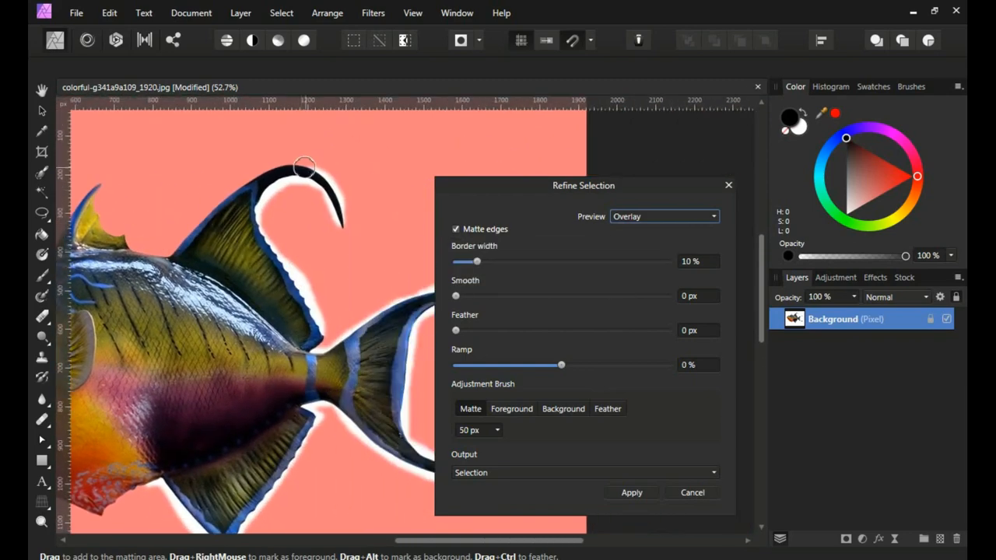
pyautogui.moveTo(304, 167)
pyautogui.mouseDown()
pyautogui.moveTo(343, 193)
pyautogui.moveTo(308, 180)
pyautogui.moveTo(265, 208)
pyautogui.moveTo(315, 320)
pyautogui.moveTo(298, 265)
pyautogui.mouseUp()
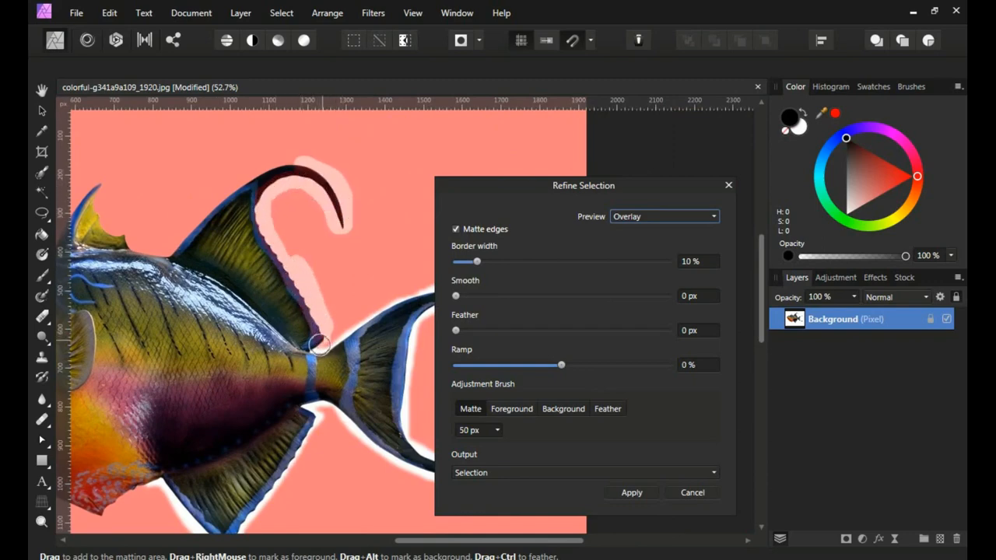
pyautogui.moveTo(325, 348); pyautogui.dragTo(201, 275)
pyautogui.moveTo(305, 185)
pyautogui.mouseDown()
pyautogui.moveTo(394, 185)
pyautogui.moveTo(291, 216)
pyautogui.moveTo(273, 340)
pyautogui.moveTo(396, 383)
pyautogui.moveTo(376, 393)
pyautogui.moveTo(297, 377)
pyautogui.moveTo(222, 337)
pyautogui.moveTo(198, 309)
pyautogui.moveTo(168, 309)
pyautogui.moveTo(191, 319)
pyautogui.moveTo(159, 352)
pyautogui.moveTo(99, 461)
pyautogui.mouseUp()
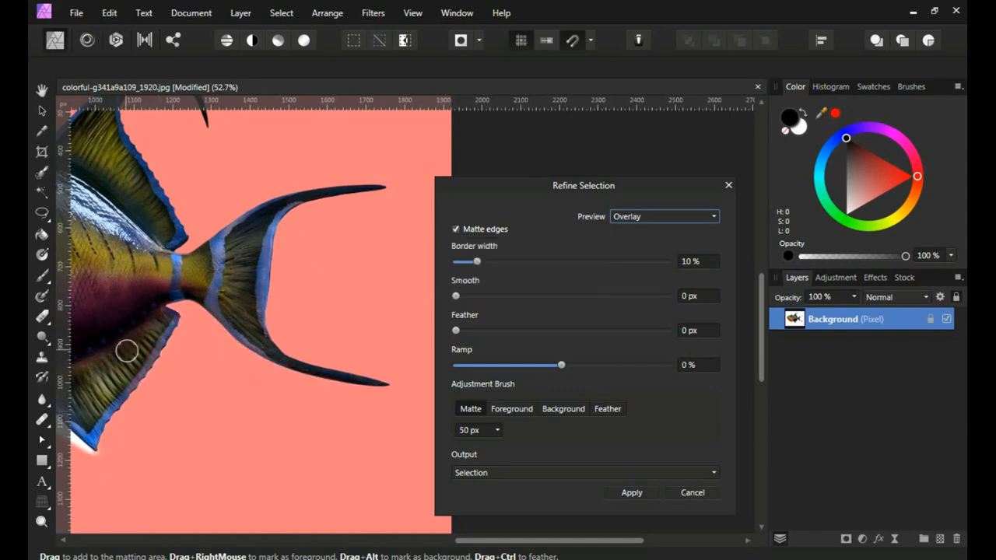
pyautogui.moveTo(127, 350)
pyautogui.mouseDown()
pyautogui.moveTo(318, 323)
pyautogui.moveTo(345, 269)
pyautogui.mouseUp()
pyautogui.moveTo(218, 304)
pyautogui.mouseDown()
pyautogui.moveTo(248, 294)
pyautogui.moveTo(260, 323)
pyautogui.moveTo(328, 378)
pyautogui.mouseUp()
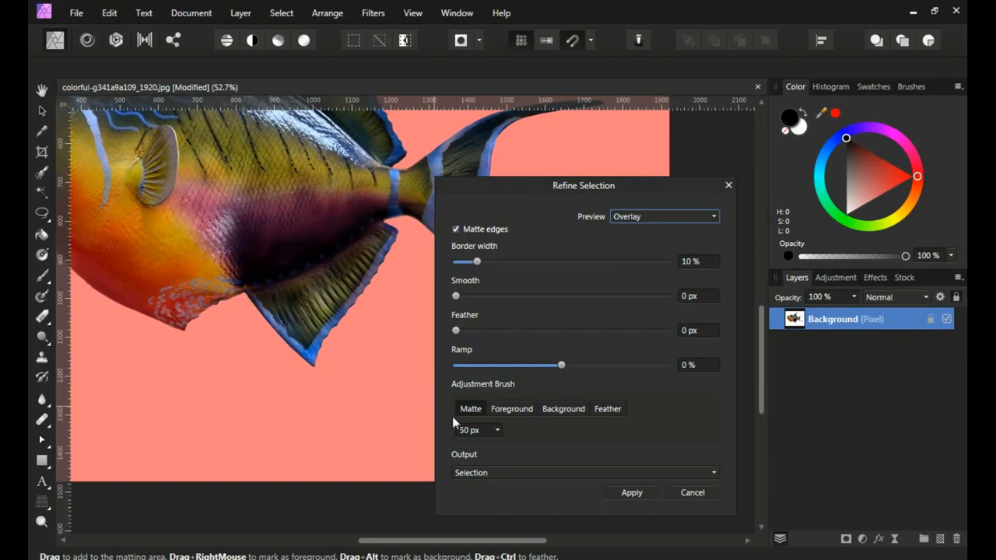
# - Set the refined selection's output to New layer and apply the refinement
pyautogui.click(711, 473)
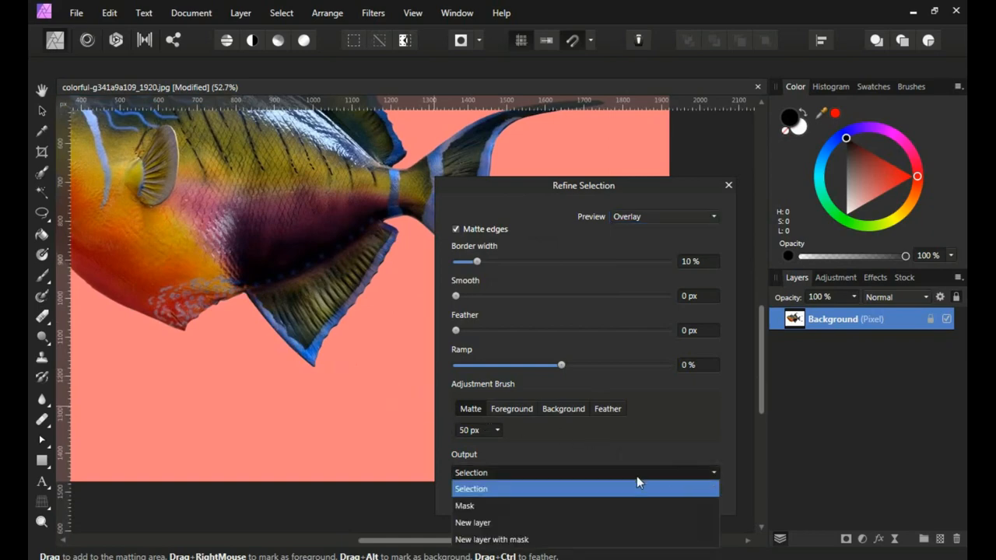
pyautogui.click(475, 523)
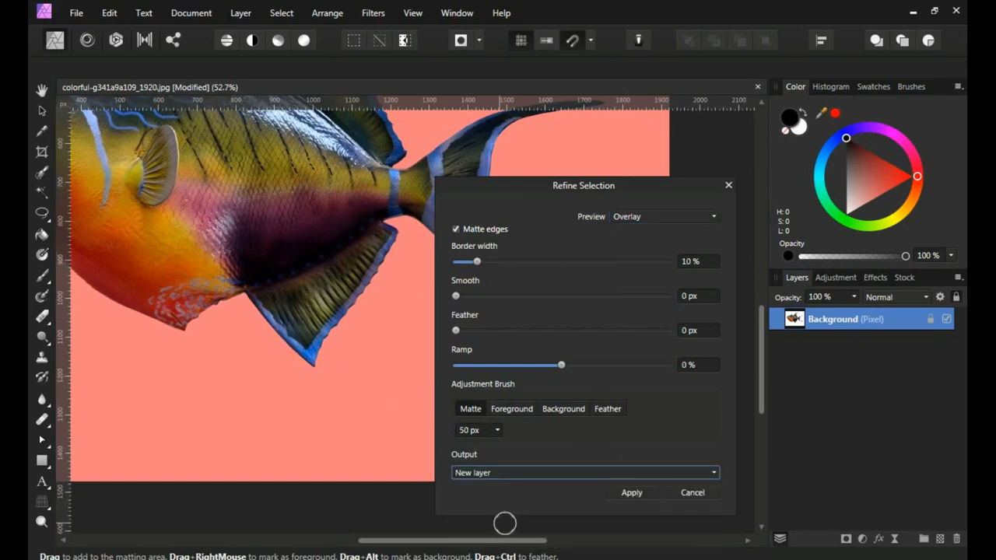
pyautogui.click(631, 492)
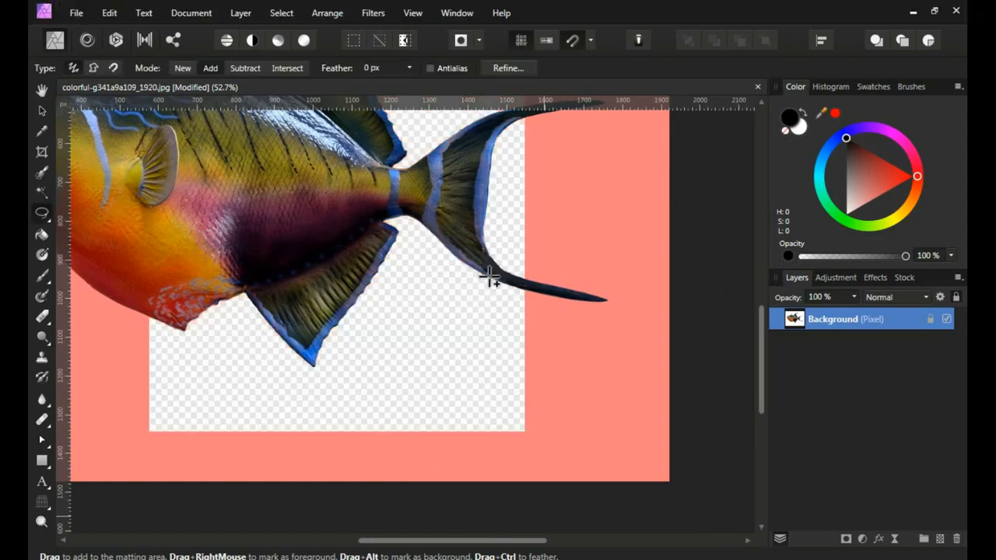
# - Inspect the edges of the fish cutout and compare it with the original Background layer by switching their visibility
pyautogui.scroll(2, 476, 283)
pyautogui.scroll(-3, 272, 223)
pyautogui.scroll(4, 291, 355)
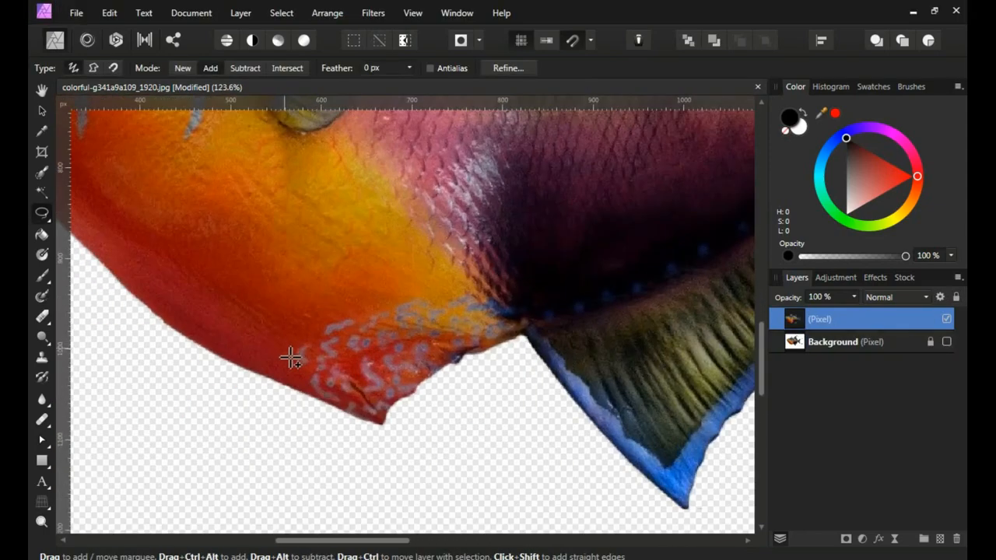
pyautogui.scroll(-3, 429, 276)
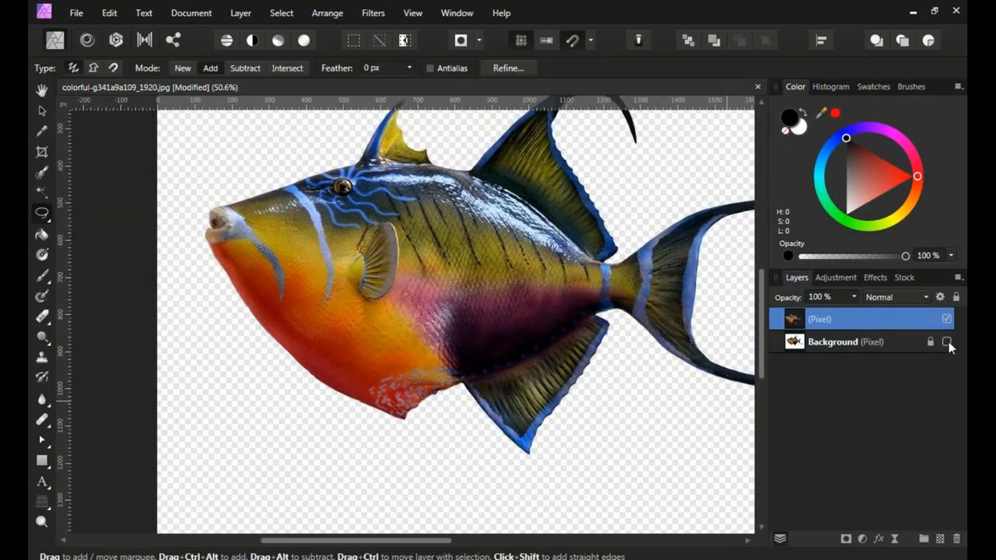
pyautogui.click(946, 319)
pyautogui.click(946, 341)
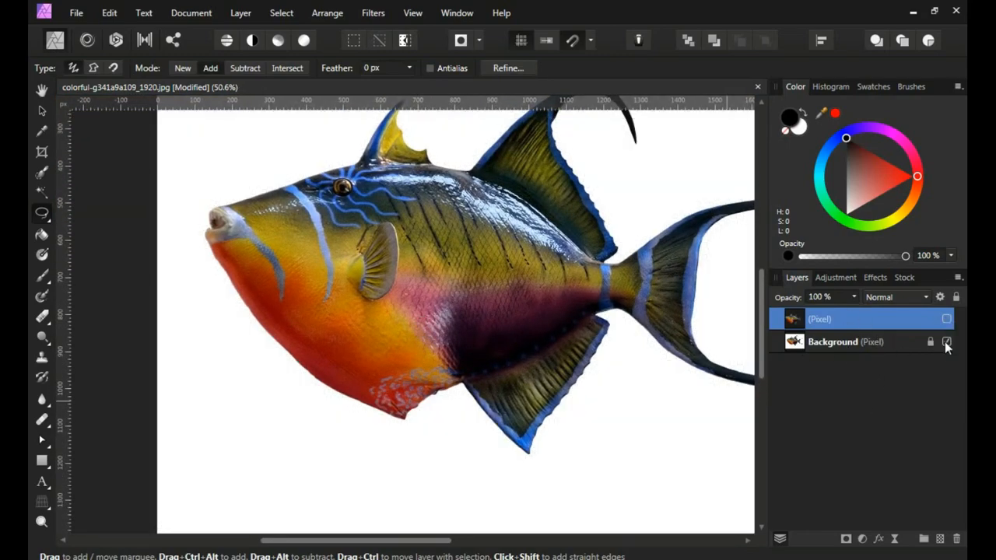
pyautogui.click(946, 342)
pyautogui.click(947, 320)
pyautogui.scroll(-1, 506, 300)
pyautogui.moveTo(428, 258); pyautogui.dragTo(423, 297)
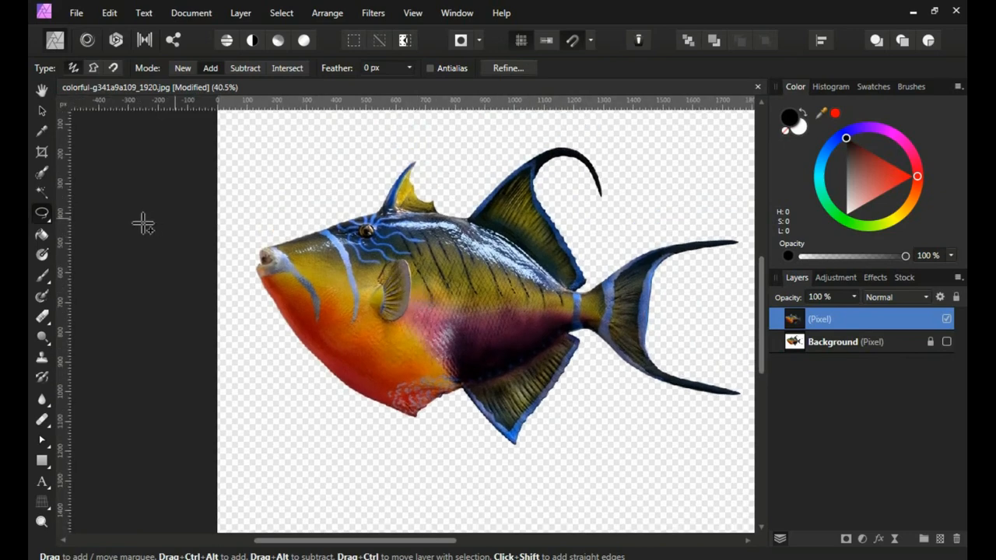
# - Select the fish's snout with a tall elliptical marquee, then cut and paste that section onto its own layer
pyautogui.click(45, 219)
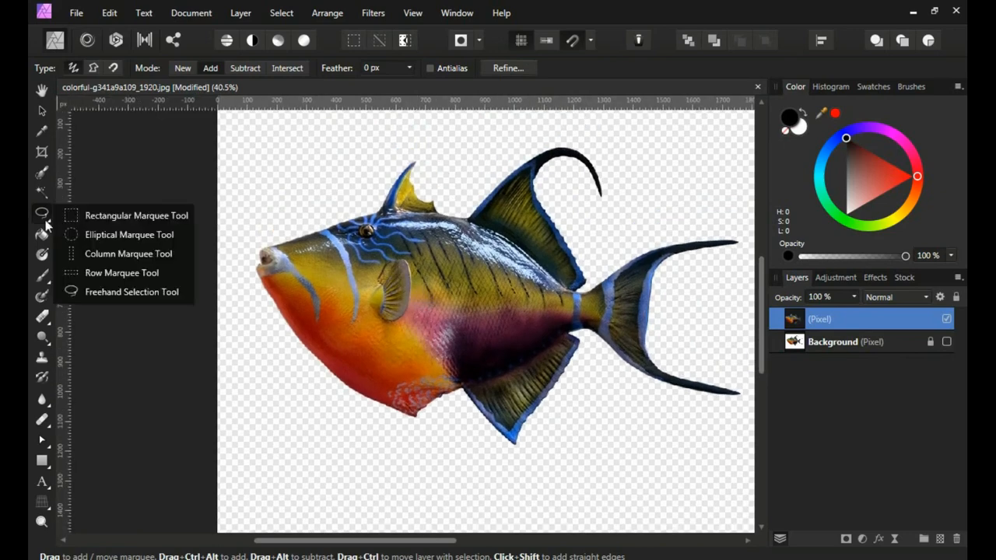
pyautogui.click(130, 232)
pyautogui.moveTo(330, 254); pyautogui.dragTo(302, 257)
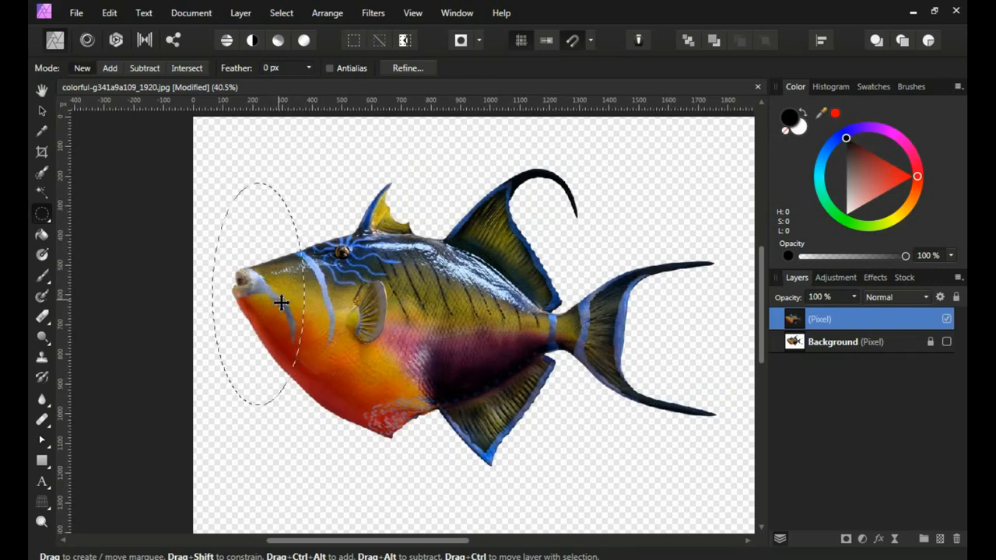
pyautogui.click(108, 13)
pyautogui.click(119, 60)
pyautogui.click(109, 14)
pyautogui.click(128, 106)
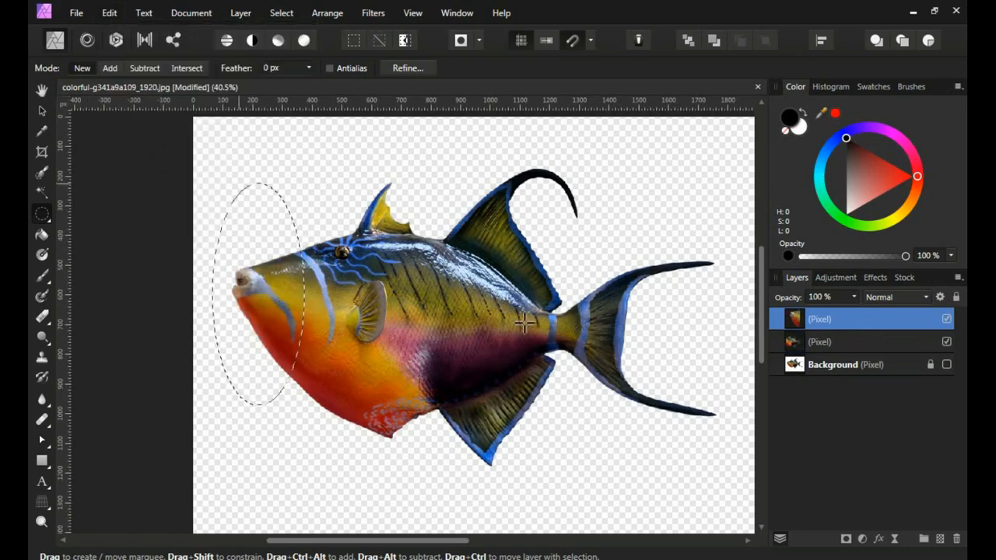
# - On the remaining fish body layer, shift the elliptical selection to the area before the eye, then cut and paste it as a new layer
pyautogui.click(901, 342)
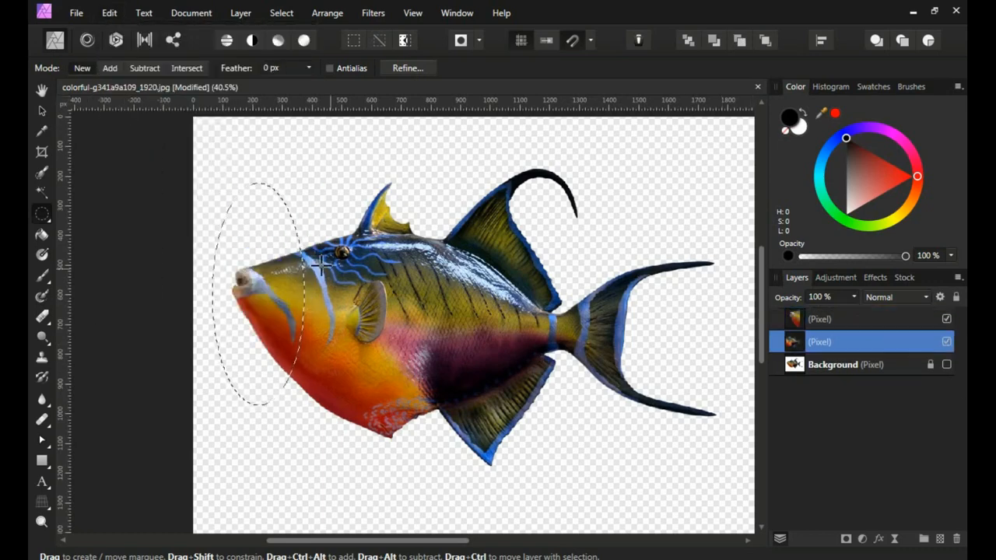
pyautogui.moveTo(327, 257); pyautogui.dragTo(335, 262)
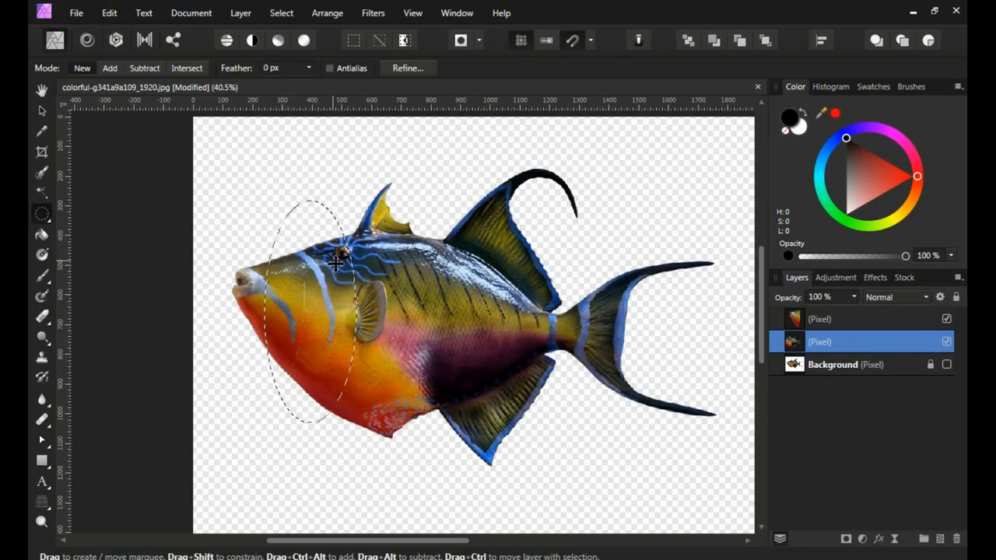
pyautogui.click(112, 14)
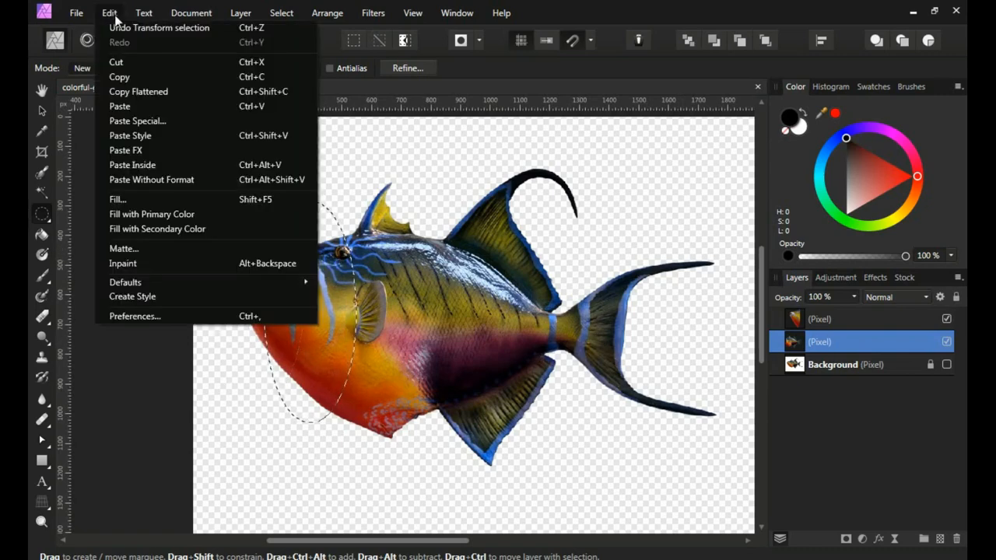
pyautogui.click(115, 62)
pyautogui.click(111, 13)
pyautogui.click(120, 106)
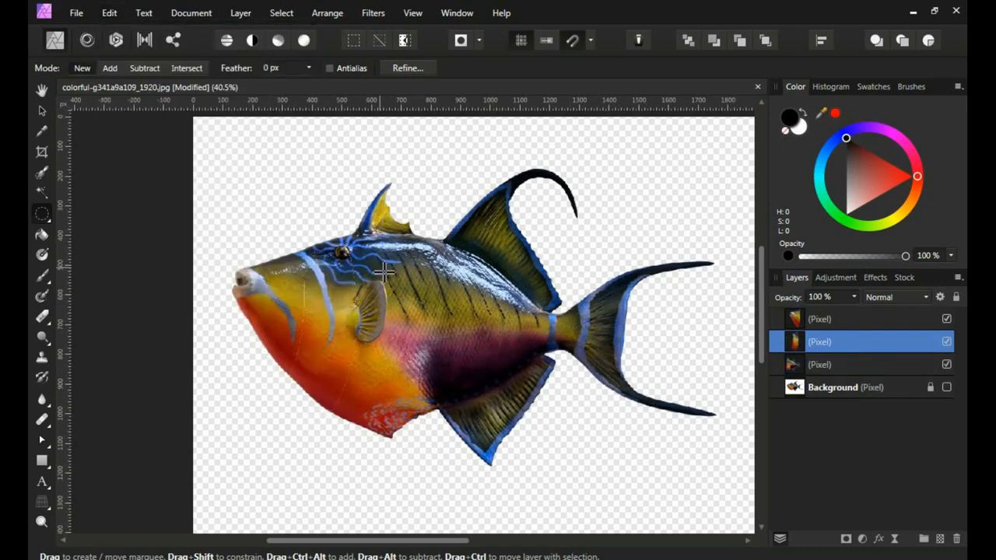
# - Draw a tall elliptical marquee around the fish's section from the eye to just behind the pectoral fin
pyautogui.moveTo(375, 321); pyautogui.dragTo(447, 478)
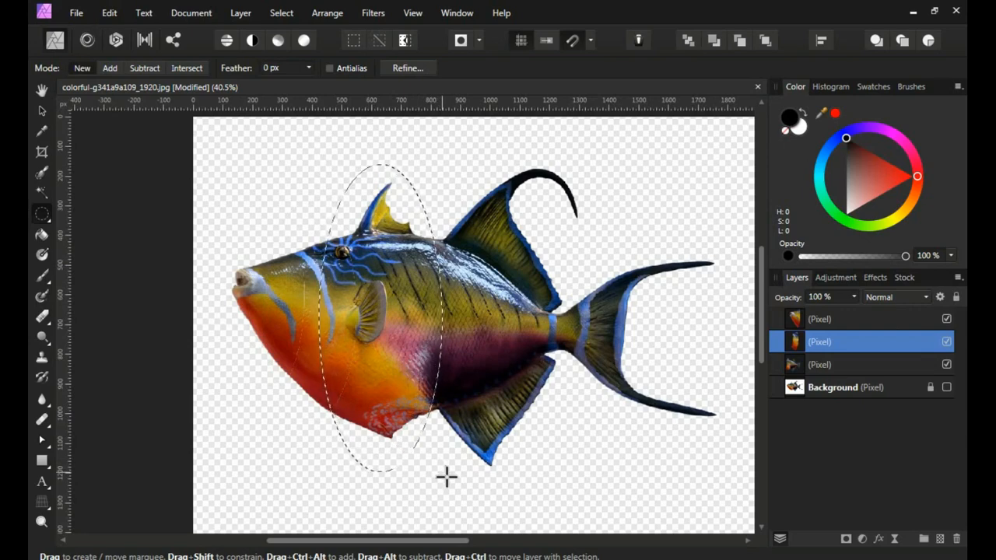
pyautogui.moveTo(396, 406); pyautogui.dragTo(391, 406)
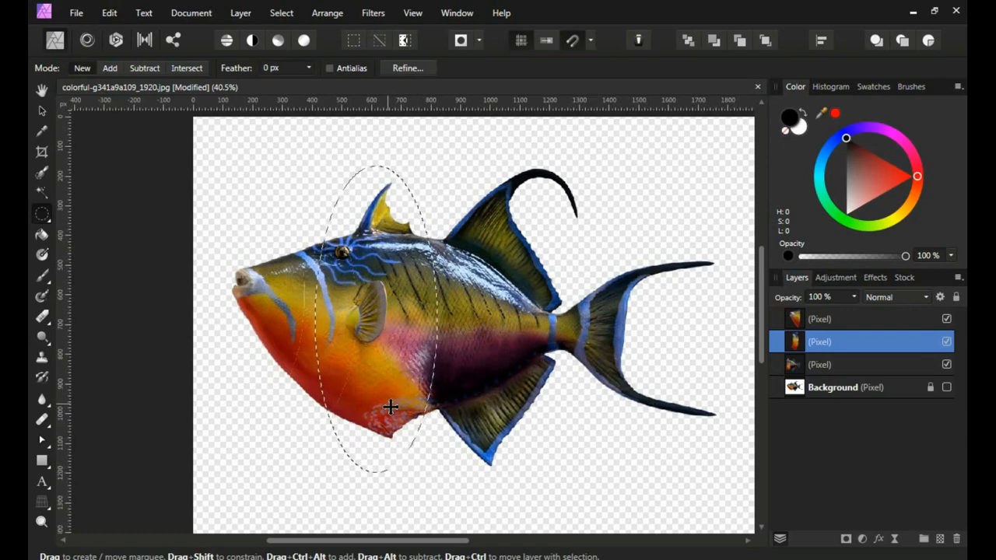
pyautogui.click(109, 13)
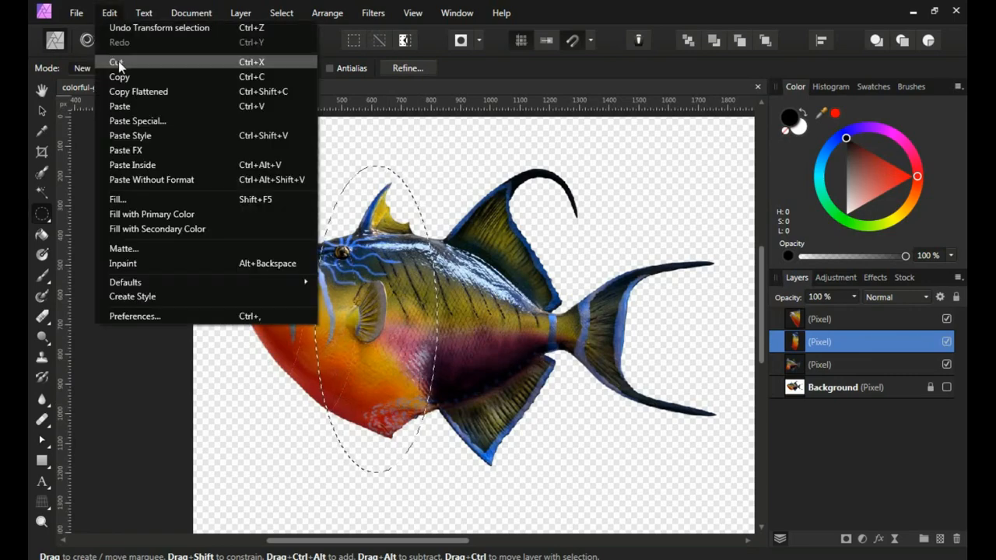
pyautogui.click(116, 62)
pyautogui.click(109, 12)
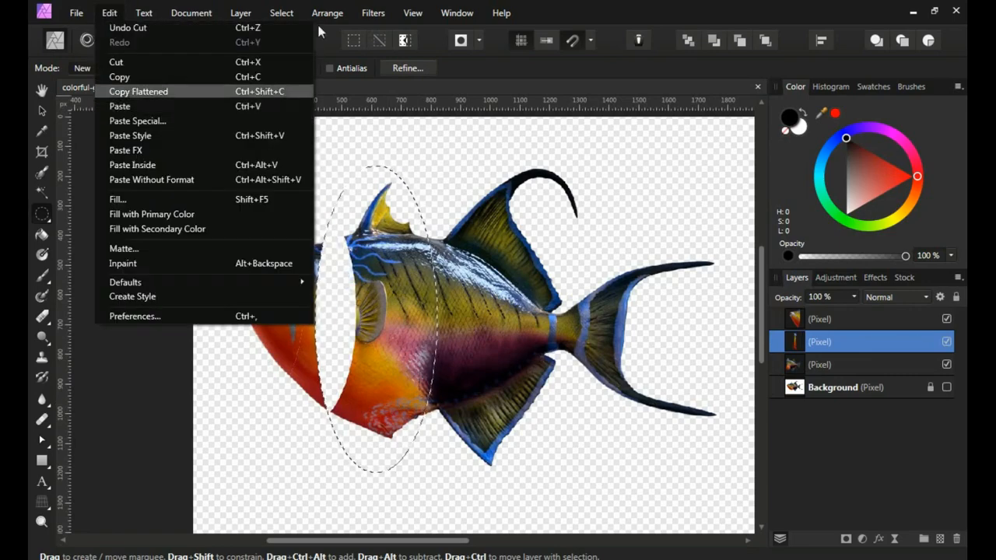
pyautogui.moveTo(77, 14)
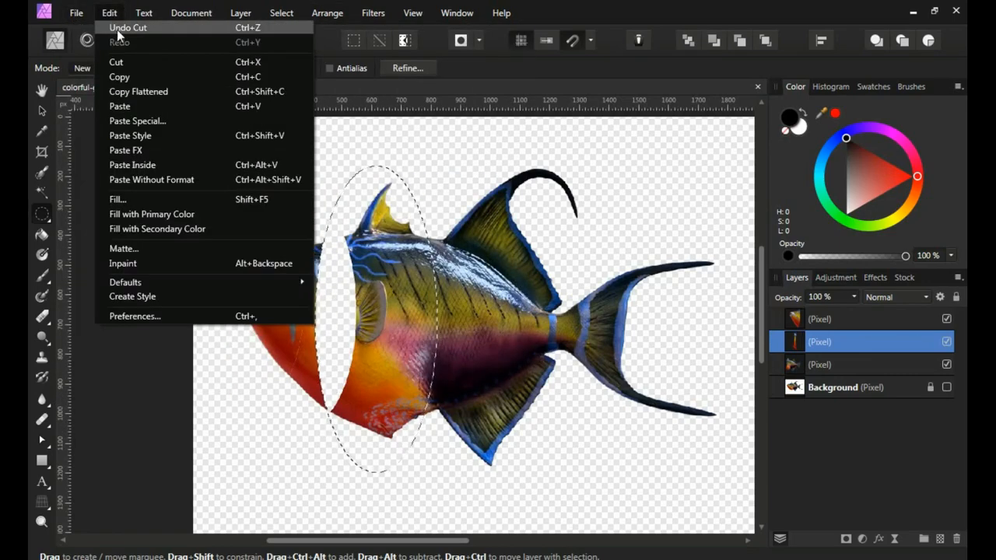
pyautogui.click(117, 30)
# - On the remaining fish body layer, cut the elliptical selection and paste it as a new layer, then deselect
pyautogui.click(108, 12)
pyautogui.click(117, 61)
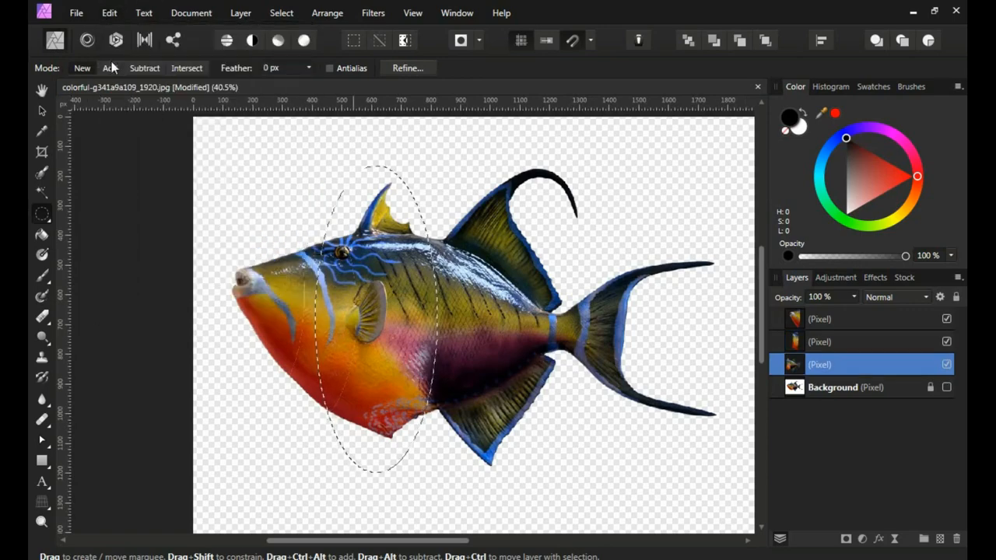
pyautogui.click(109, 12)
pyautogui.click(129, 91)
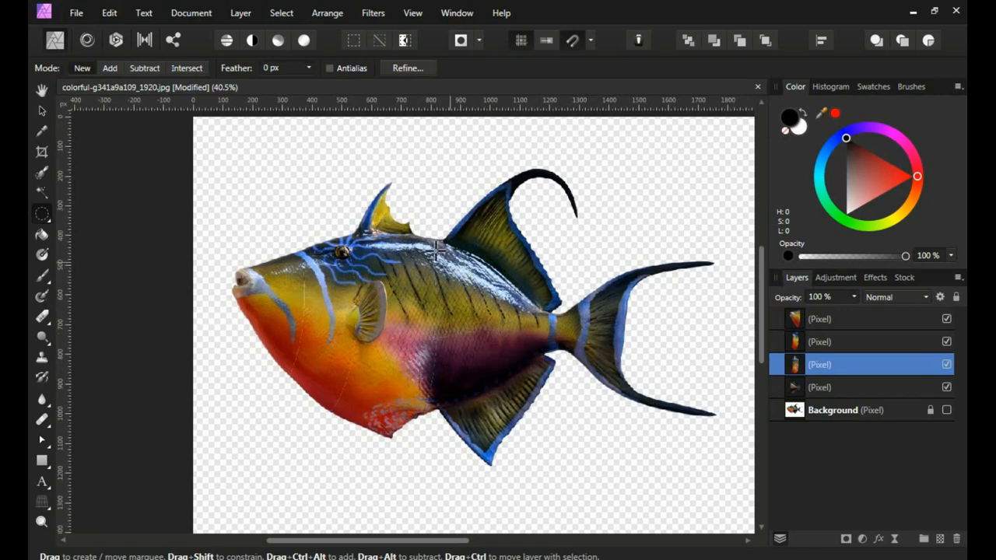
# - Select the tail base with a small elliptical marquee and add the rear body and its fins with the Freehand Selection Tool
pyautogui.moveTo(523, 297); pyautogui.dragTo(563, 368)
pyautogui.scroll(1, 544, 327)
pyautogui.moveTo(545, 328); pyautogui.dragTo(551, 322)
pyautogui.click(42, 214)
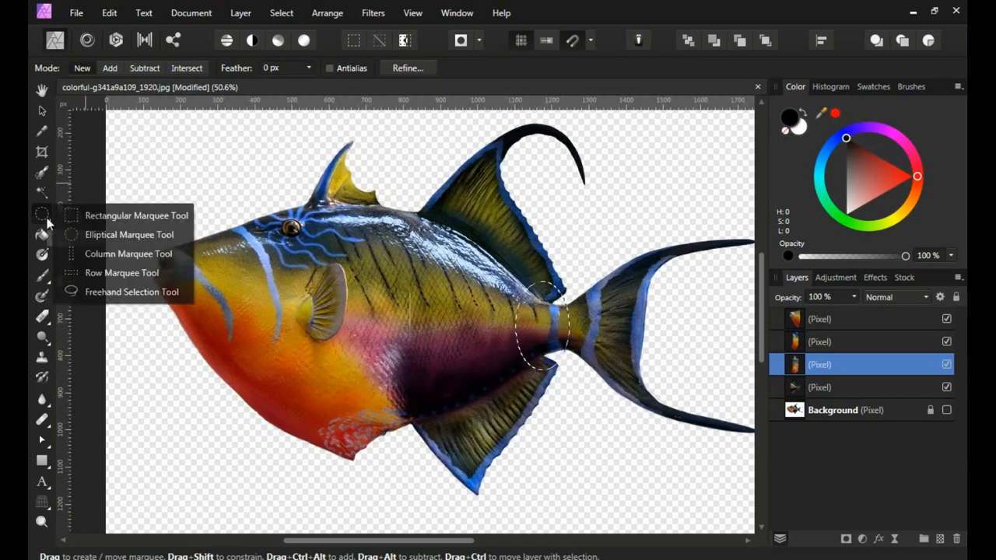
pyautogui.click(94, 292)
pyautogui.moveTo(535, 280); pyautogui.dragTo(502, 294)
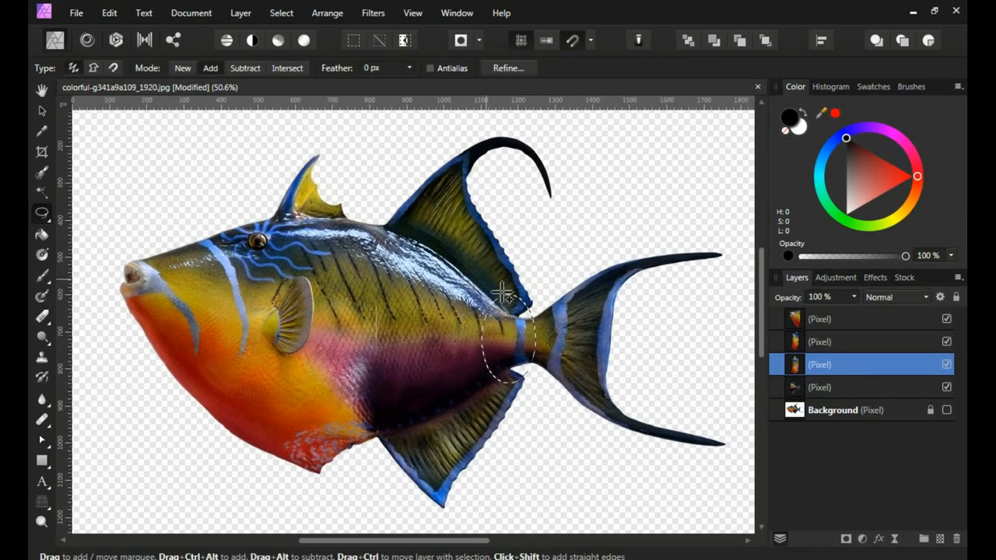
pyautogui.moveTo(534, 324)
pyautogui.mouseDown()
pyautogui.moveTo(461, 127)
pyautogui.moveTo(342, 222)
pyautogui.moveTo(344, 448)
pyautogui.moveTo(509, 496)
pyautogui.moveTo(543, 393)
pyautogui.moveTo(530, 376)
pyautogui.moveTo(529, 350)
pyautogui.mouseUp()
# - On the remaining body-and-tail layer, cut the selected rear body, paste it as a new layer and deselect
pyautogui.click(855, 389)
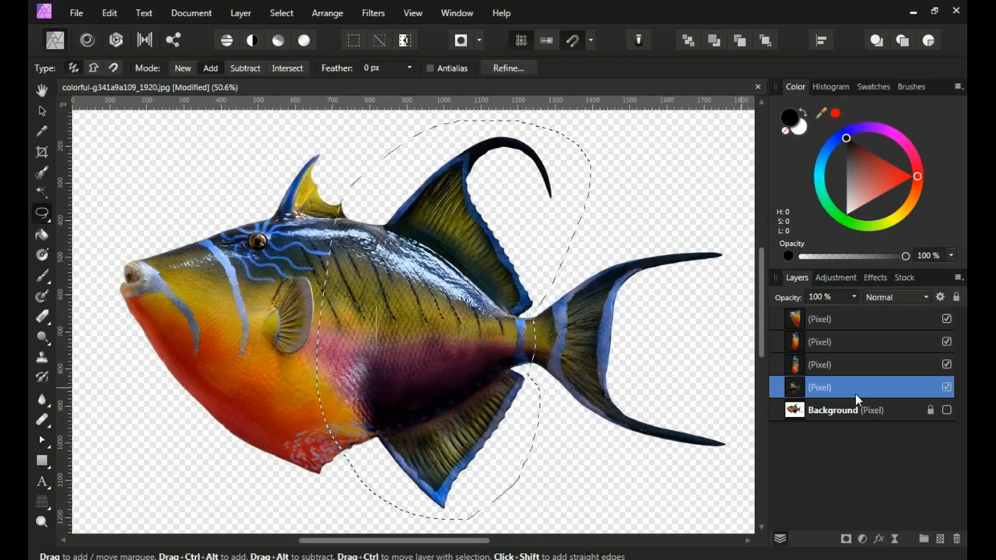
pyautogui.click(109, 13)
pyautogui.click(116, 62)
pyautogui.click(109, 13)
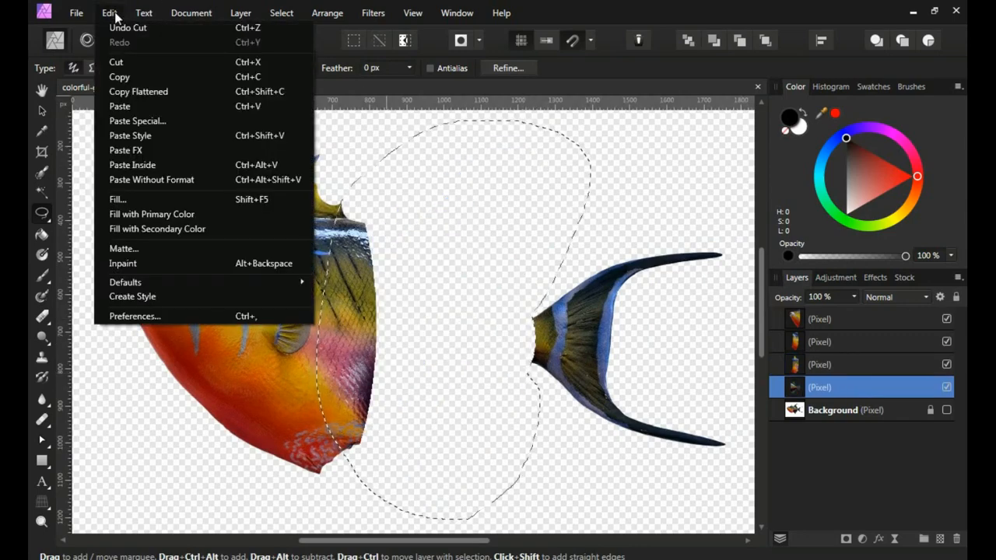
pyautogui.click(119, 106)
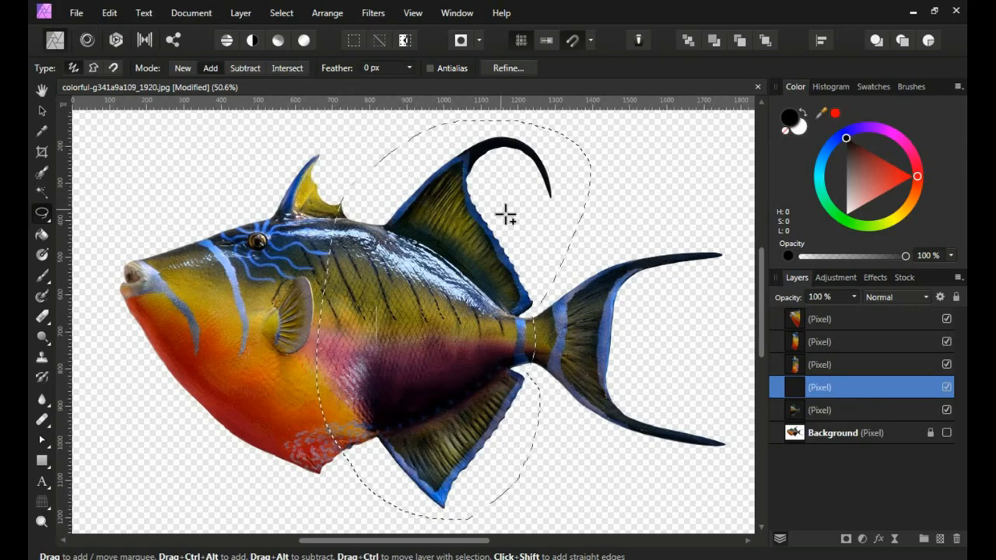
pyautogui.hotkey('ctrl', 'd')
# - Move the tail, rear body and snout slices apart to open gaps between the fish's sections
pyautogui.scroll(-1, 423, 223)
pyautogui.hscroll(-2, 371, 256)
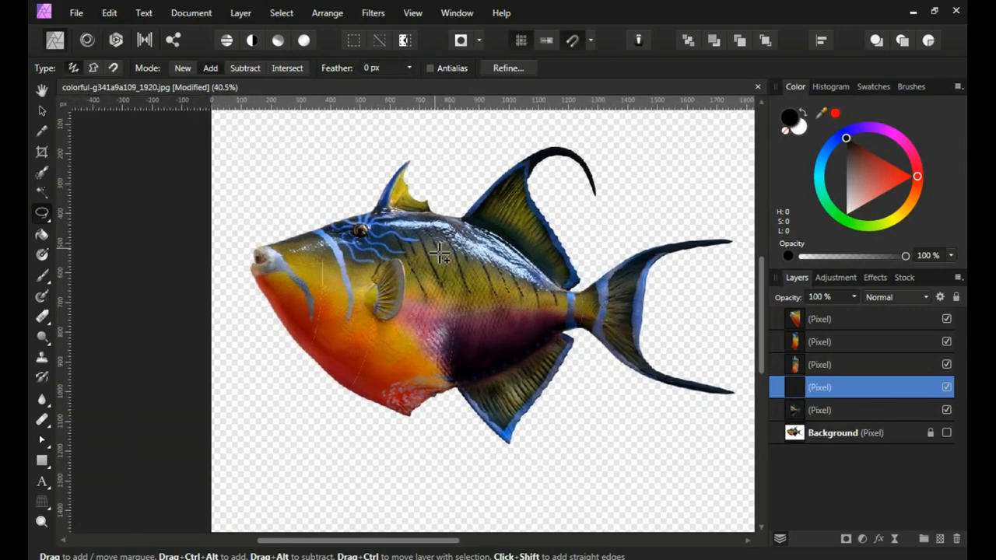
pyautogui.press('v')
pyautogui.scroll(-2, 595, 305)
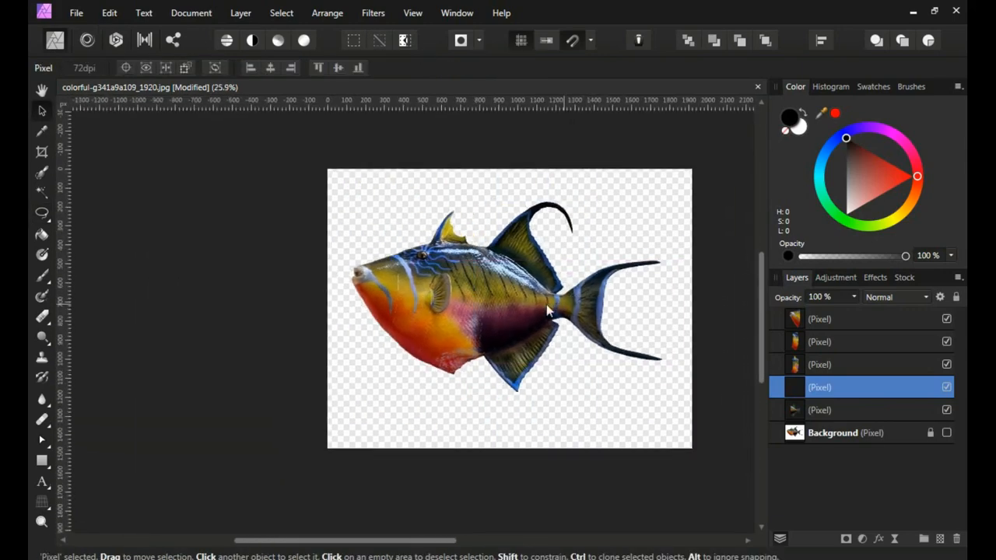
pyautogui.click(572, 300)
pyautogui.moveTo(566, 308); pyautogui.dragTo(570, 311)
pyautogui.click(511, 232)
pyautogui.moveTo(511, 232); pyautogui.dragTo(480, 264)
pyautogui.scroll(2, 407, 265)
pyautogui.click(296, 233)
pyautogui.moveTo(295, 233); pyautogui.dragTo(287, 233)
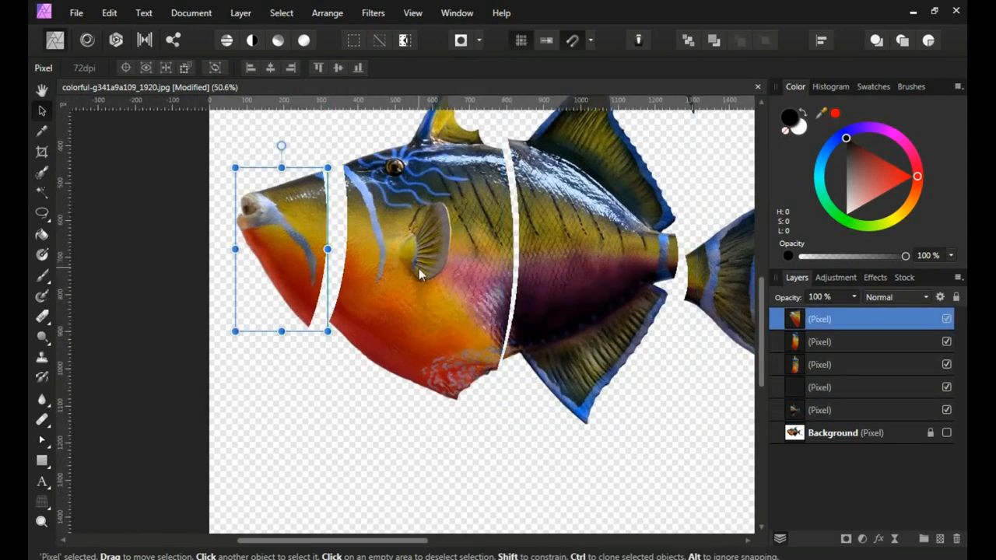
# - Separate the eye slice from the middle body and reposition the neighbouring slices so clear gaps divide all the sections
pyautogui.moveTo(412, 269); pyautogui.dragTo(341, 288)
pyautogui.scroll(2, 345, 287)
pyautogui.moveTo(256, 237); pyautogui.dragTo(239, 250)
pyautogui.moveTo(354, 246)
pyautogui.mouseDown()
pyautogui.moveTo(339, 256)
pyautogui.moveTo(343, 244)
pyautogui.mouseUp()
pyautogui.scroll(-3, 343, 242)
pyautogui.moveTo(461, 224); pyautogui.dragTo(469, 272)
pyautogui.scroll(2, 468, 273)
pyautogui.moveTo(535, 261); pyautogui.dragTo(460, 265)
pyautogui.moveTo(502, 262); pyautogui.dragTo(508, 254)
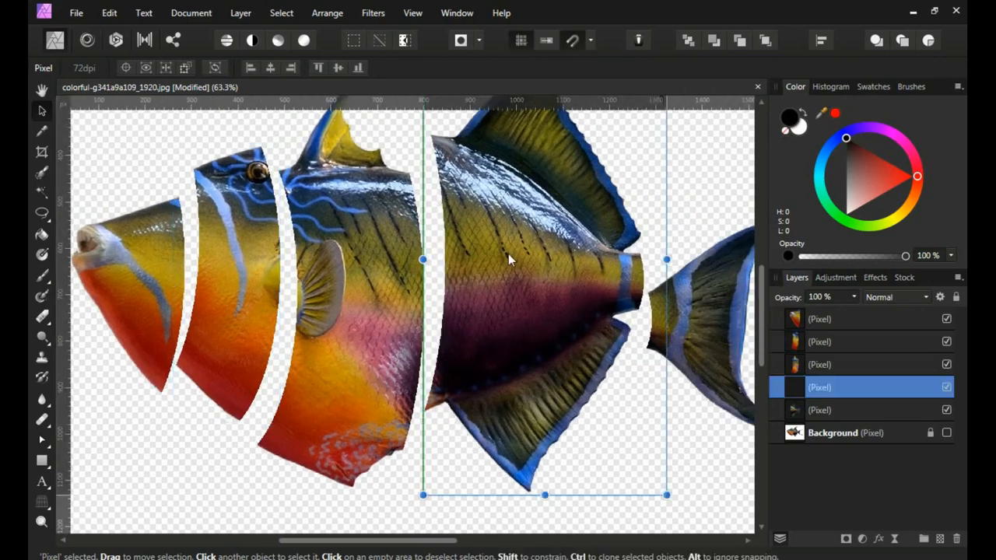
pyautogui.moveTo(371, 274); pyautogui.dragTo(486, 267)
pyautogui.moveTo(264, 265); pyautogui.dragTo(252, 263)
pyautogui.scroll(-1, 413, 252)
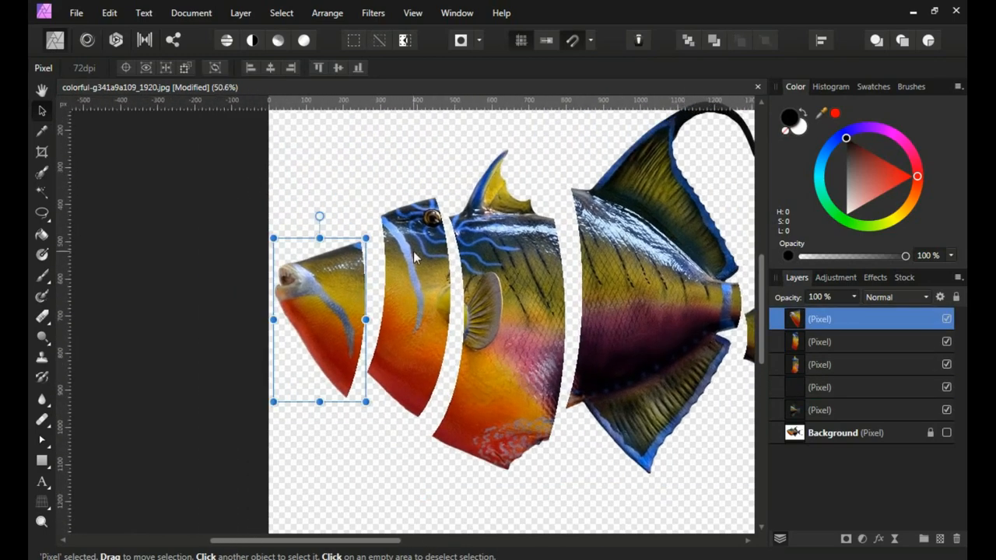
# - Draw a tall, narrow ellipse shape above the eye slice's layer, in the gap behind the snout
pyautogui.click(413, 252)
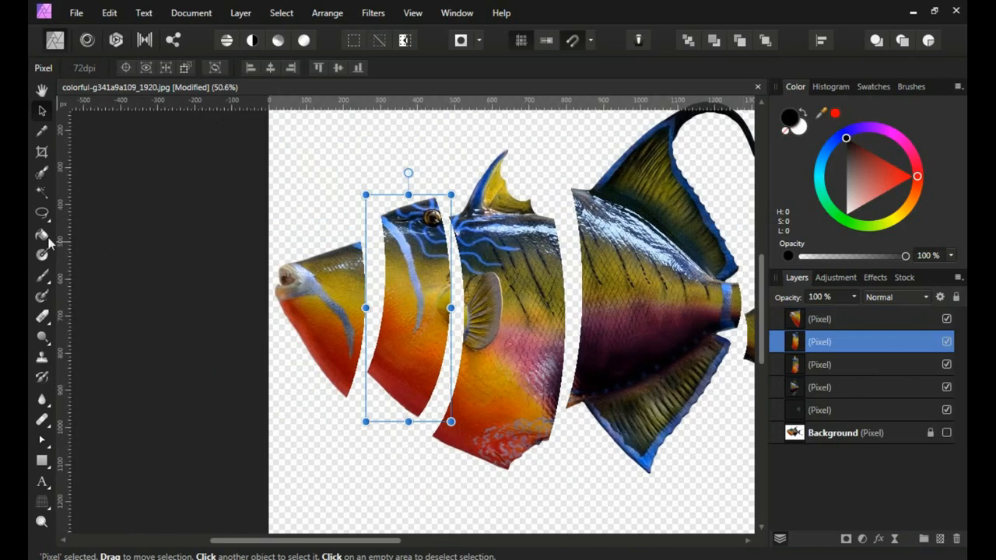
pyautogui.click(45, 464)
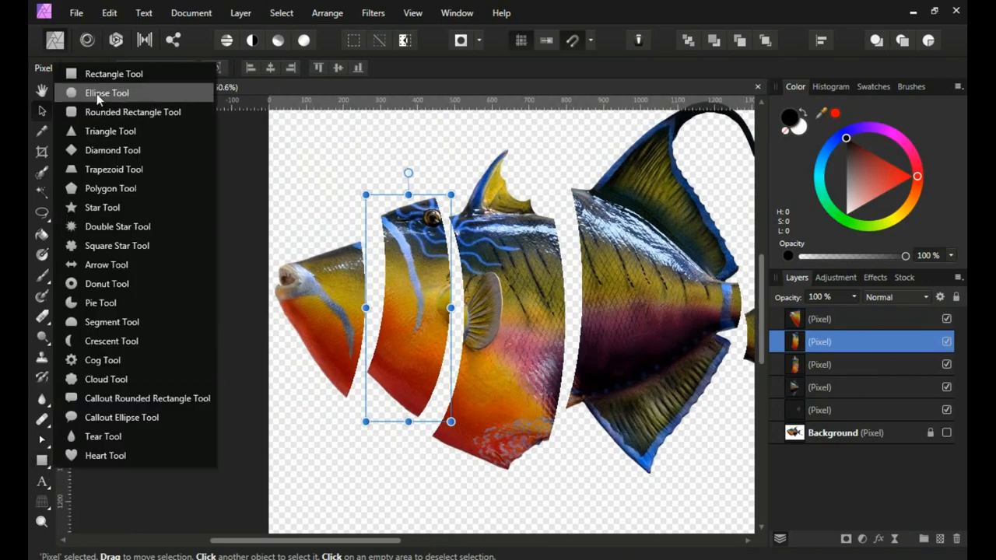
pyautogui.scroll(2, 349, 329)
pyautogui.moveTo(355, 145); pyautogui.dragTo(400, 401)
pyautogui.scroll(1, 378, 222)
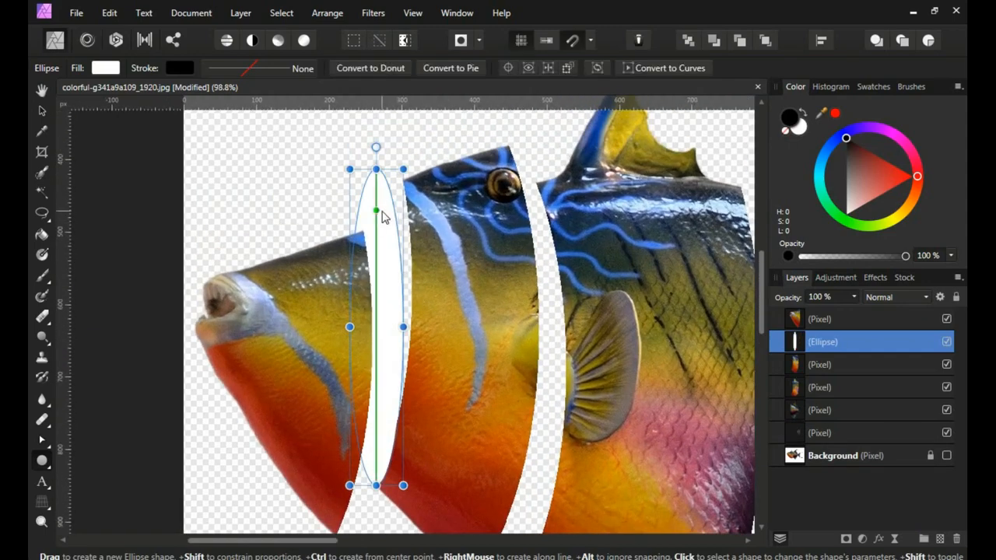
# - Tilt the ellipse slightly clockwise and adjust its lower end to match the front edge of the eye slice
pyautogui.moveTo(386, 209); pyautogui.dragTo(411, 199)
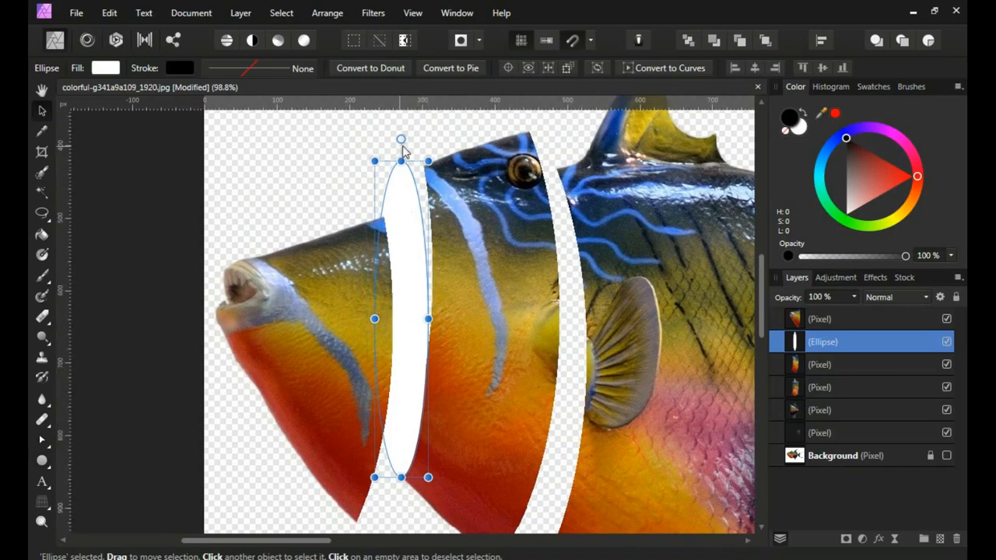
pyautogui.moveTo(402, 154); pyautogui.dragTo(430, 163)
pyautogui.scroll(4, 412, 148)
pyautogui.scroll(-4, 422, 211)
pyautogui.scroll(5, 420, 454)
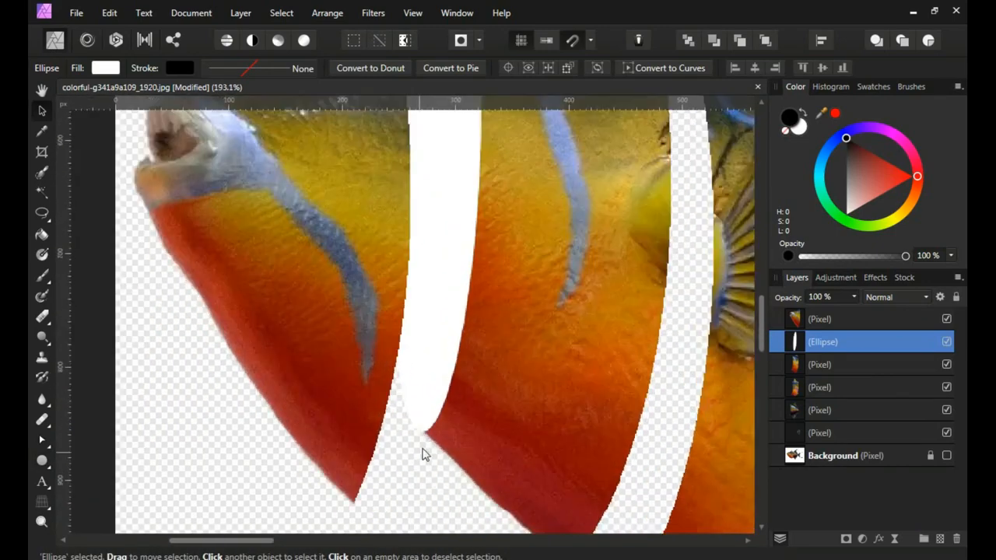
pyautogui.moveTo(428, 424); pyautogui.dragTo(410, 412)
pyautogui.moveTo(548, 303); pyautogui.dragTo(402, 378)
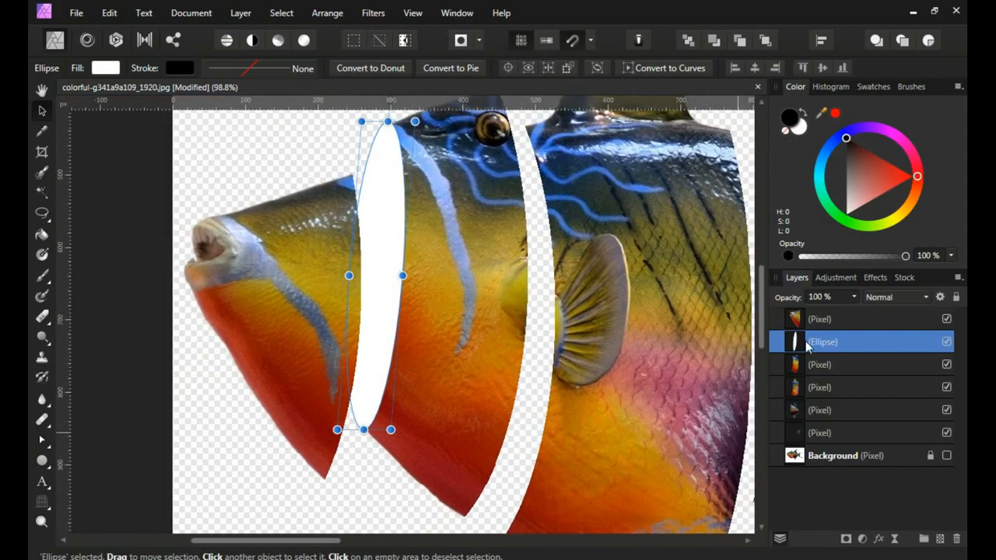
# - Move the ellipse layer beneath the eye slice's layer and fill it with dark red (H 0, S 100, L 32)
pyautogui.moveTo(799, 379); pyautogui.dragTo(798, 376)
pyautogui.scroll(-3, 542, 335)
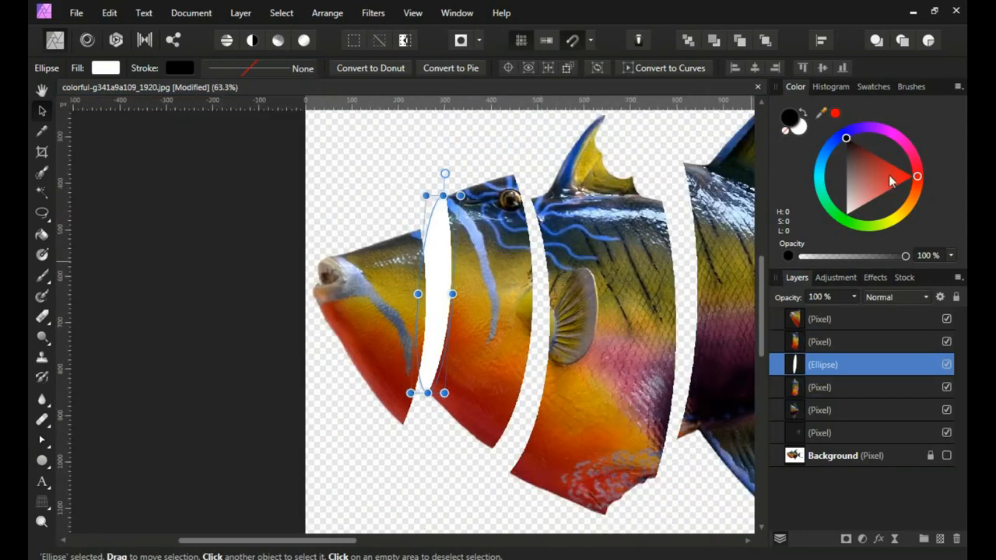
pyautogui.moveTo(909, 191); pyautogui.dragTo(882, 162)
pyautogui.moveTo(551, 315); pyautogui.dragTo(403, 280)
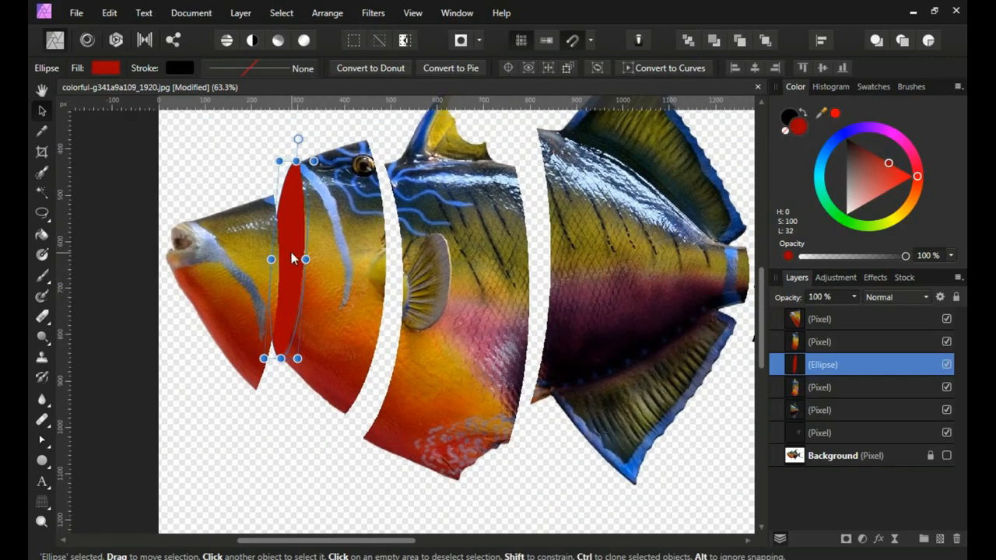
# - Duplicate the red ellipse into the gap behind the eye slice, then make the copy taller and wider to fill it
pyautogui.moveTo(299, 224); pyautogui.dragTo(378, 302)
pyautogui.scroll(1, 378, 243)
pyautogui.moveTo(378, 242); pyautogui.dragTo(381, 147)
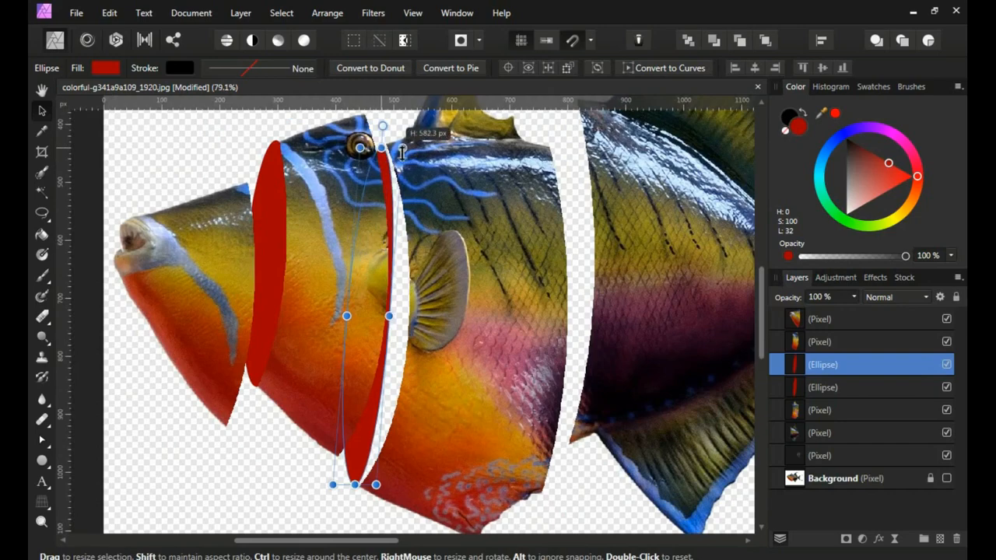
pyautogui.moveTo(389, 315); pyautogui.dragTo(411, 316)
pyautogui.scroll(3, 400, 137)
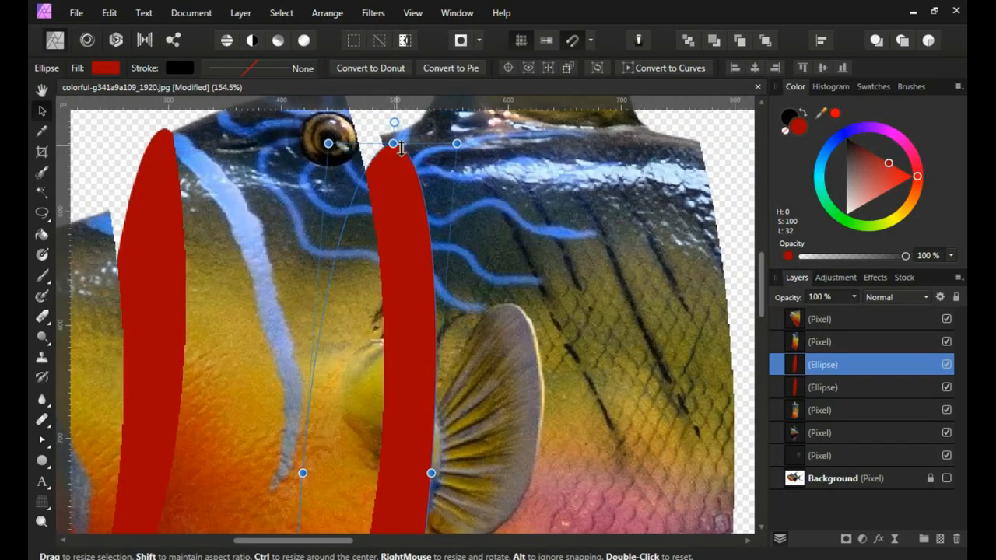
pyautogui.scroll(-4, 384, 130)
# - Fine-tune the second ellipse's ends to match the middle slice's front edge, with a height of about 597 px
pyautogui.scroll(6, 392, 432)
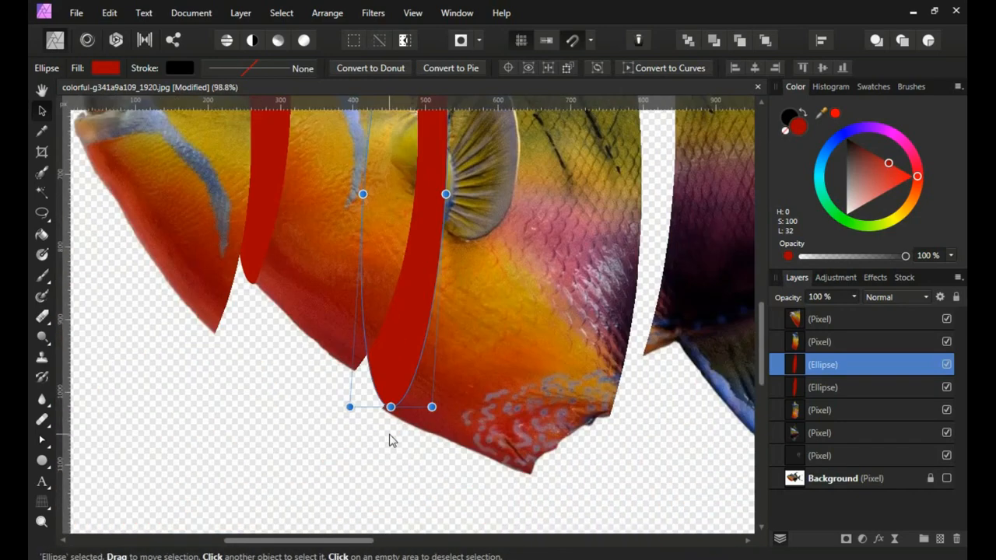
pyautogui.moveTo(394, 378); pyautogui.dragTo(379, 396)
pyautogui.scroll(-3, 438, 274)
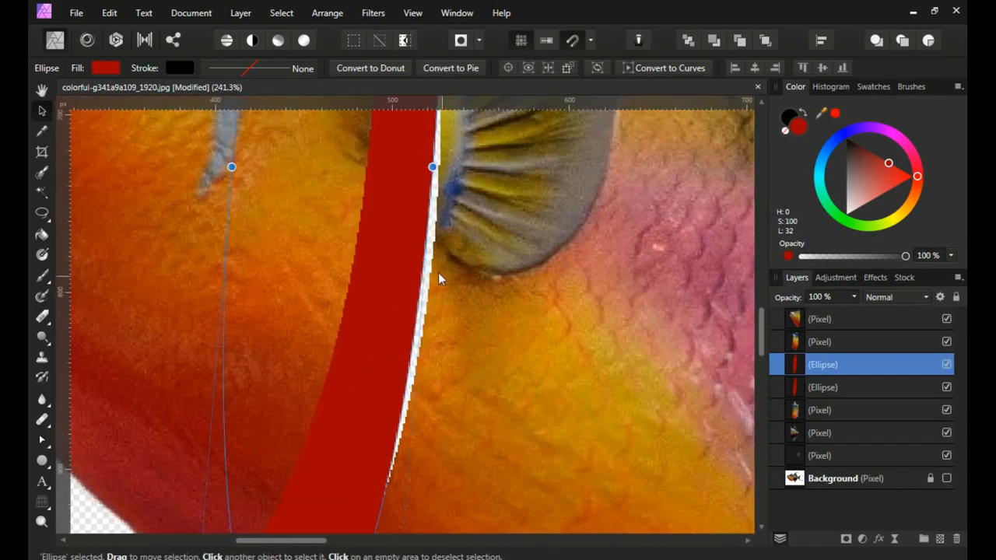
pyautogui.scroll(-3, 422, 224)
pyautogui.scroll(-2, 422, 223)
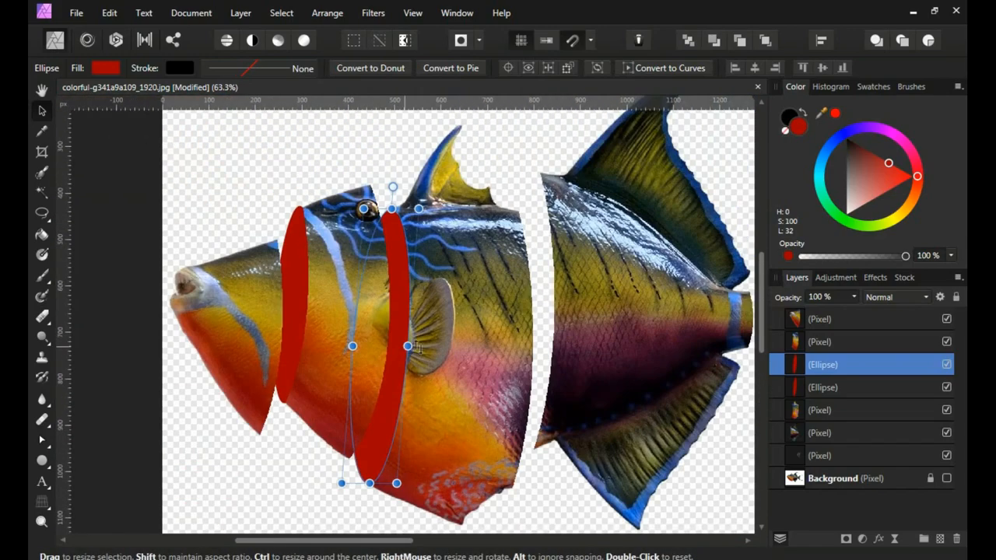
pyautogui.scroll(5, 391, 260)
pyautogui.moveTo(396, 161); pyautogui.dragTo(393, 154)
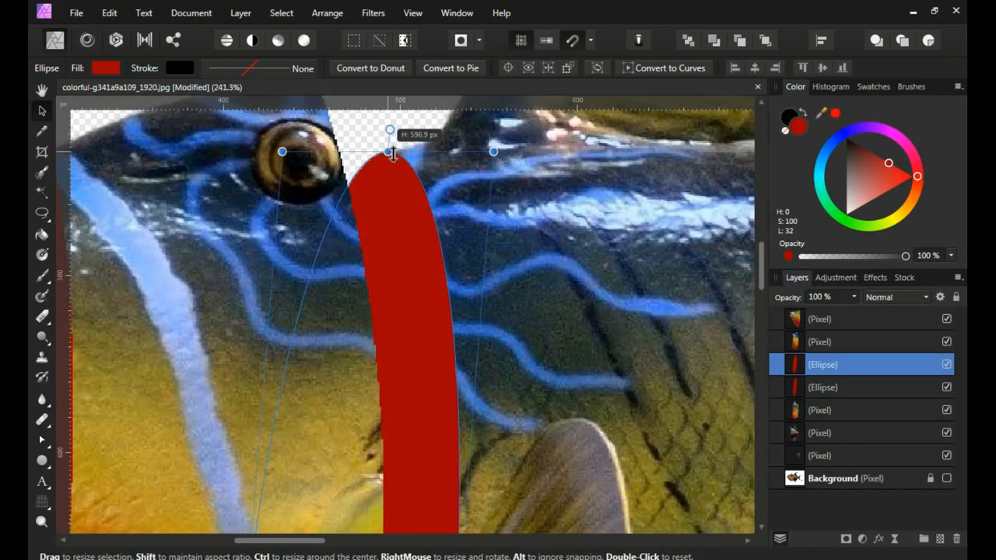
pyautogui.scroll(-5, 393, 154)
pyautogui.scroll(3, 324, 198)
# - Move the first red ellipse's layer directly below the snout layer and adjust its top end to fit the eye slice
pyautogui.click(324, 198)
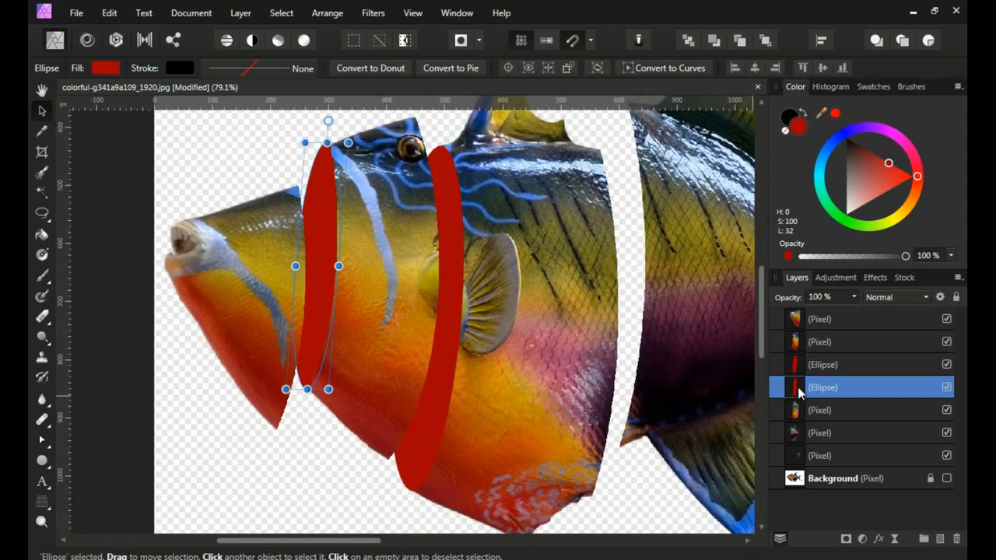
pyautogui.moveTo(799, 392); pyautogui.dragTo(809, 339)
pyautogui.scroll(-3, 375, 329)
pyautogui.scroll(9, 346, 234)
pyautogui.moveTo(376, 237); pyautogui.dragTo(383, 228)
pyautogui.scroll(-6, 385, 227)
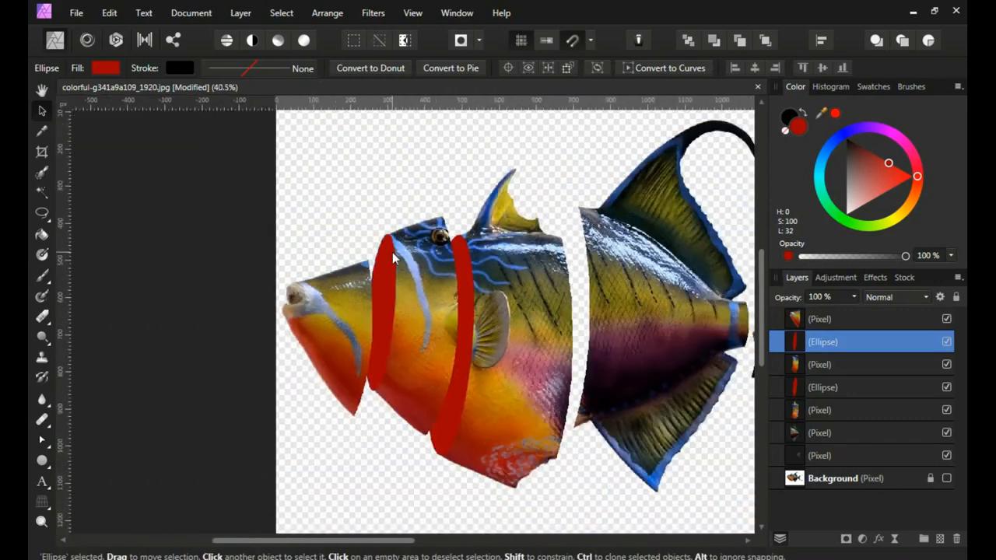
# - Duplicate the second red ellipse into the gap before the rear body and place its layer beneath the middle slice
pyautogui.hotkey('ctrl', 'd')
pyautogui.scroll(2, 438, 360)
pyautogui.moveTo(447, 376); pyautogui.dragTo(603, 343)
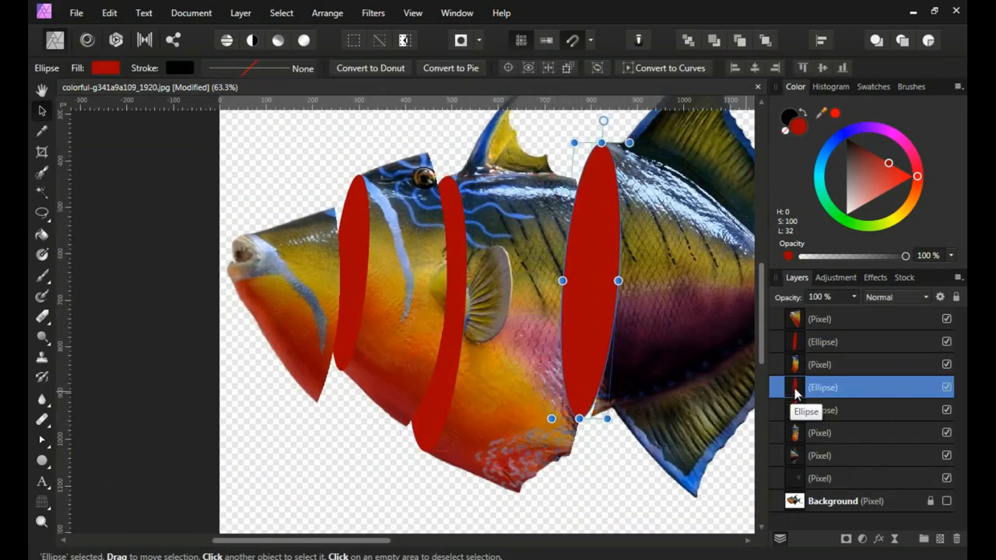
pyautogui.moveTo(795, 393); pyautogui.dragTo(796, 440)
pyautogui.scroll(5, 571, 402)
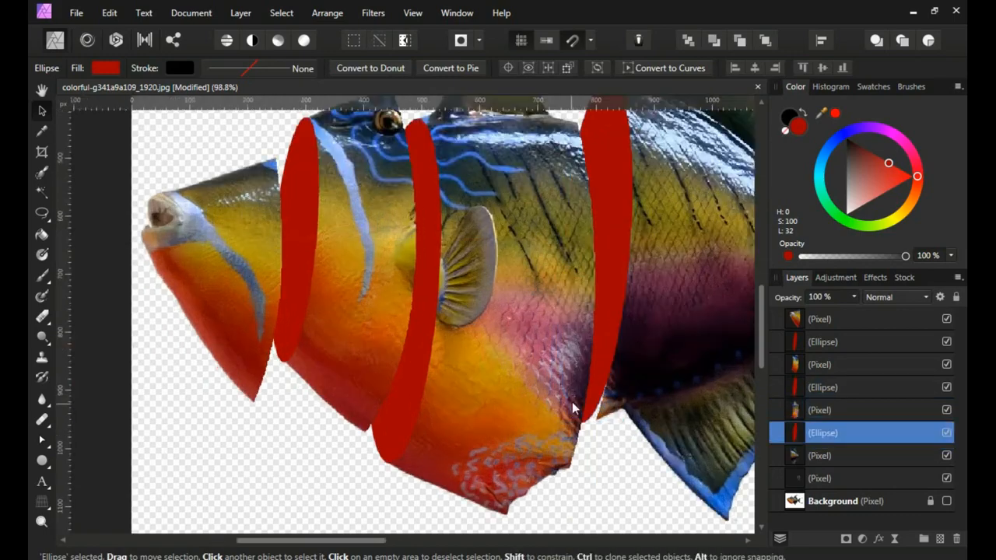
# - Adjust the lower and upper ends of the third red ellipse to fit the rear body's front edge, about 599 px high
pyautogui.moveTo(600, 463); pyautogui.dragTo(637, 455)
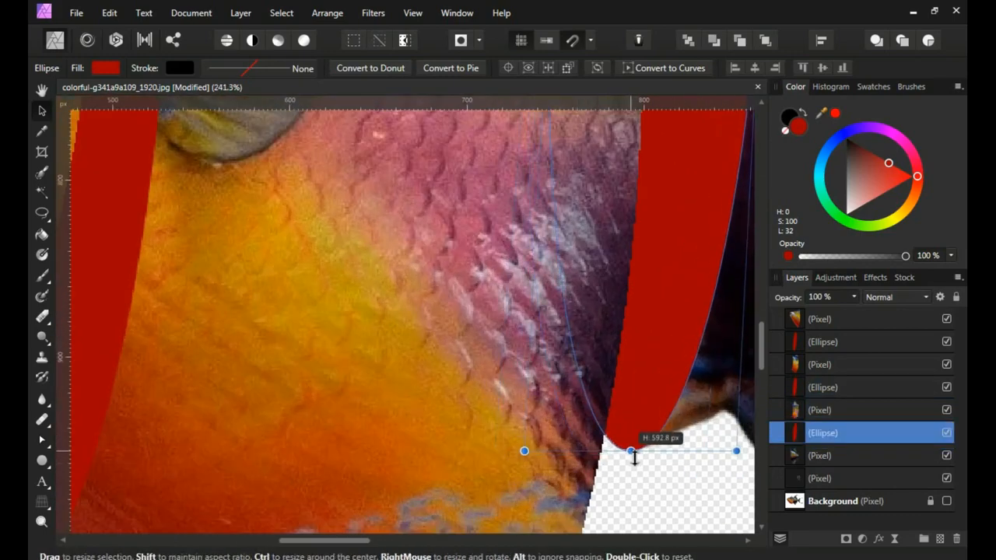
pyautogui.scroll(-3, 620, 438)
pyautogui.scroll(5, 589, 194)
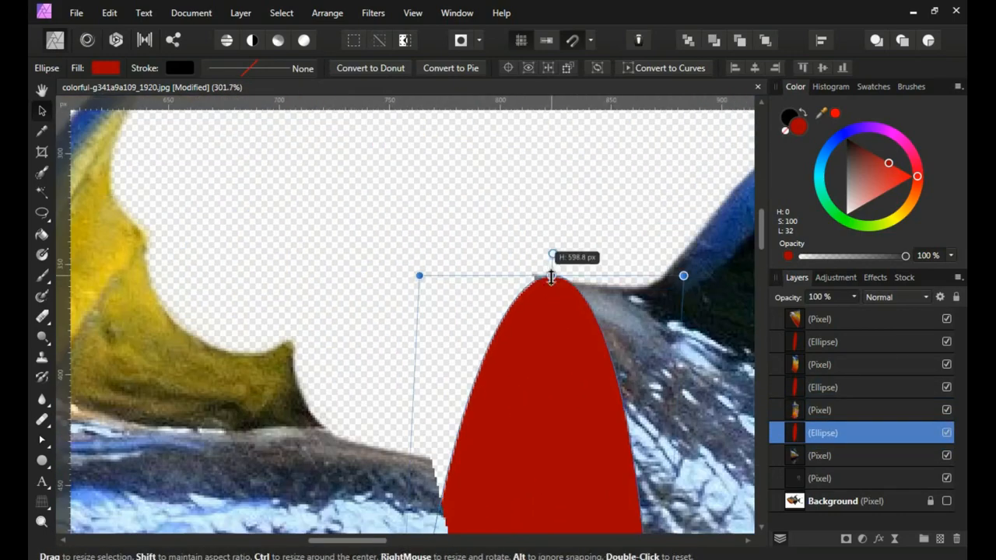
pyautogui.moveTo(552, 268); pyautogui.dragTo(533, 268)
pyautogui.scroll(-6, 537, 379)
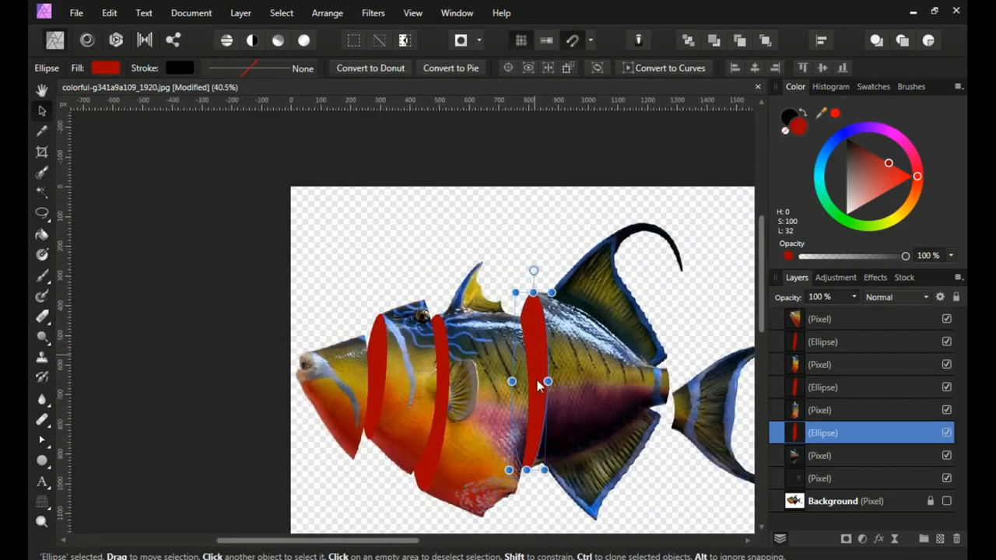
# - Duplicate the red ellipse into the gap before the tail and shrink it to the tail's cut end, about 38 px wide
pyautogui.keyDown('ctrl'); pyautogui.moveTo(456, 310); pyautogui.dragTo(589, 309); pyautogui.keyUp('ctrl')
pyautogui.moveTo(589, 400); pyautogui.dragTo(589, 345)
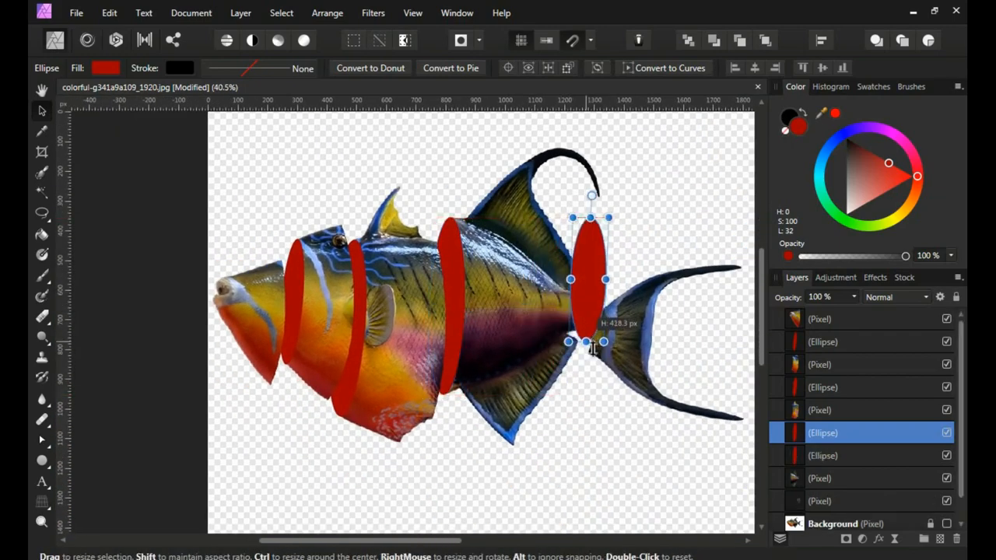
pyautogui.scroll(3, 589, 233)
pyautogui.moveTo(595, 184); pyautogui.dragTo(593, 428)
pyautogui.scroll(3, 590, 473)
pyautogui.moveTo(595, 476); pyautogui.dragTo(541, 310)
pyautogui.moveTo(614, 305); pyautogui.dragTo(559, 304)
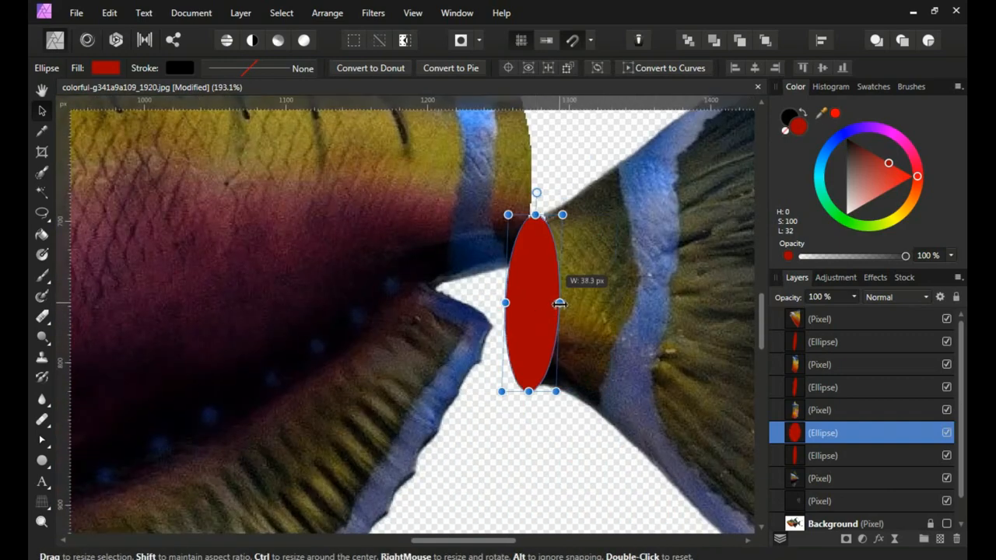
# - Fine-tune the slant and ends of the tail ellipse to fit the tail piece, and place its layer directly below the rear body
pyautogui.scroll(2, 542, 229)
pyautogui.scroll(2, 543, 223)
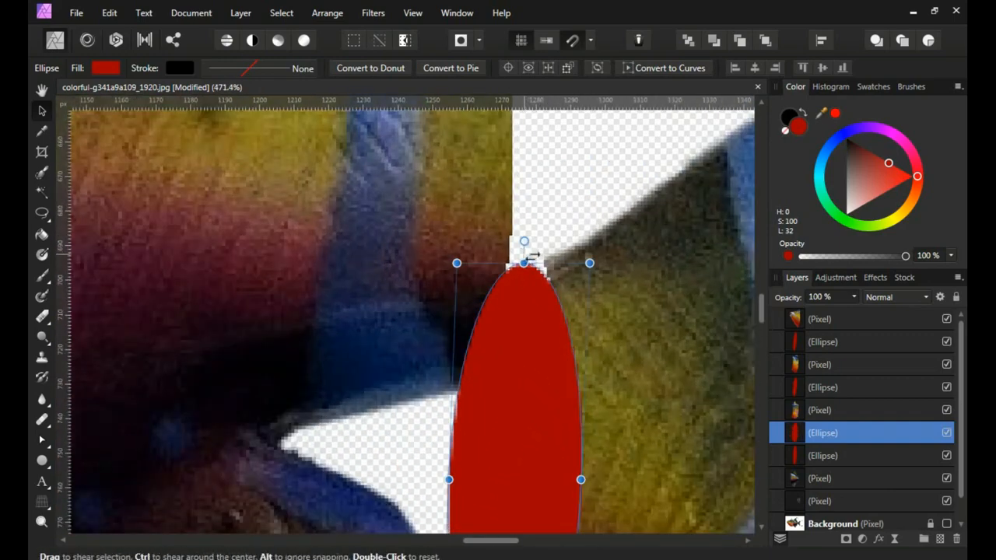
pyautogui.moveTo(532, 255); pyautogui.dragTo(545, 256)
pyautogui.scroll(-4, 542, 262)
pyautogui.scroll(4, 533, 428)
pyautogui.moveTo(546, 435); pyautogui.dragTo(566, 431)
pyautogui.scroll(-4, 556, 386)
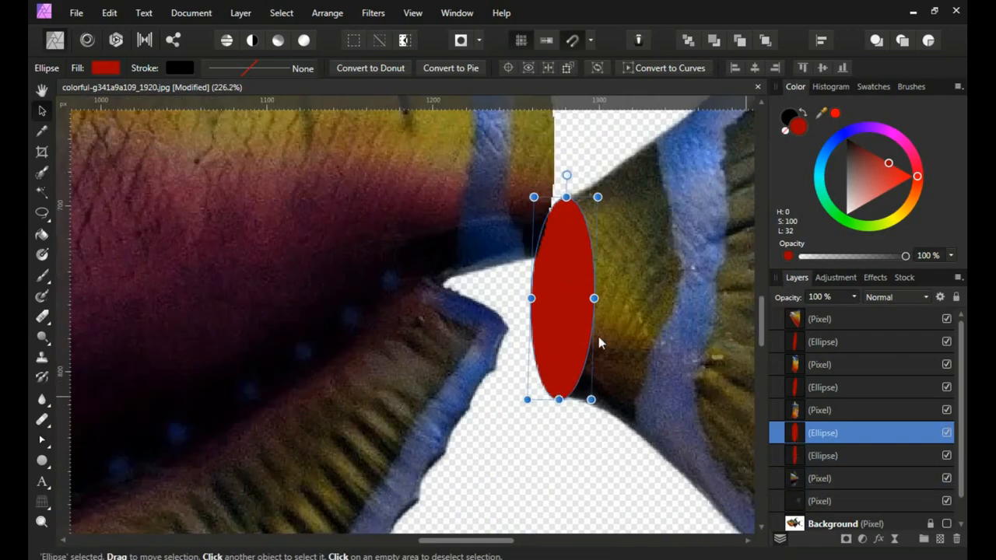
pyautogui.scroll(-9, 643, 341)
pyautogui.moveTo(533, 352); pyautogui.dragTo(382, 307)
pyautogui.scroll(-1, 896, 518)
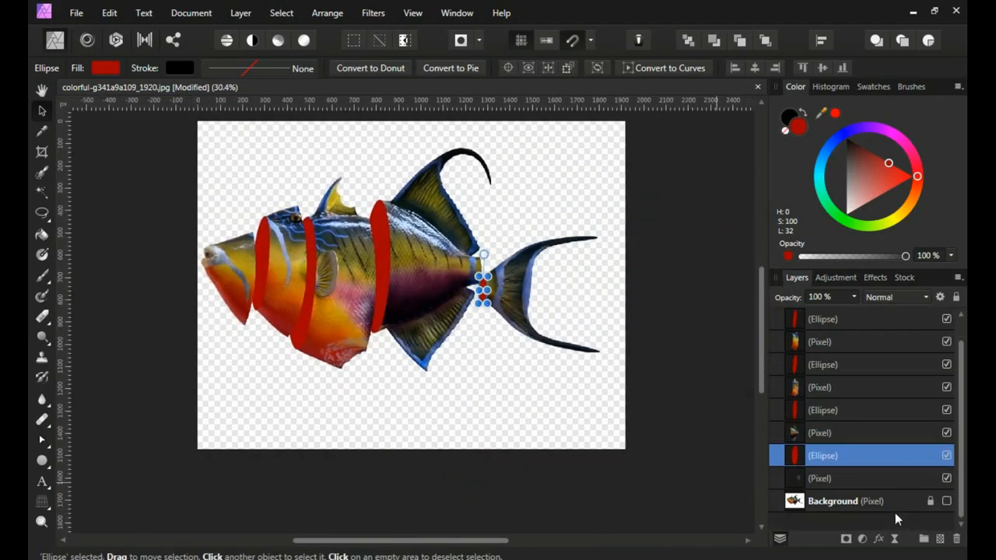
# - Draw a rectangle covering the whole canvas, place it at the bottom of the layer stack and fill it with black
pyautogui.click(894, 507)
pyautogui.click(42, 460)
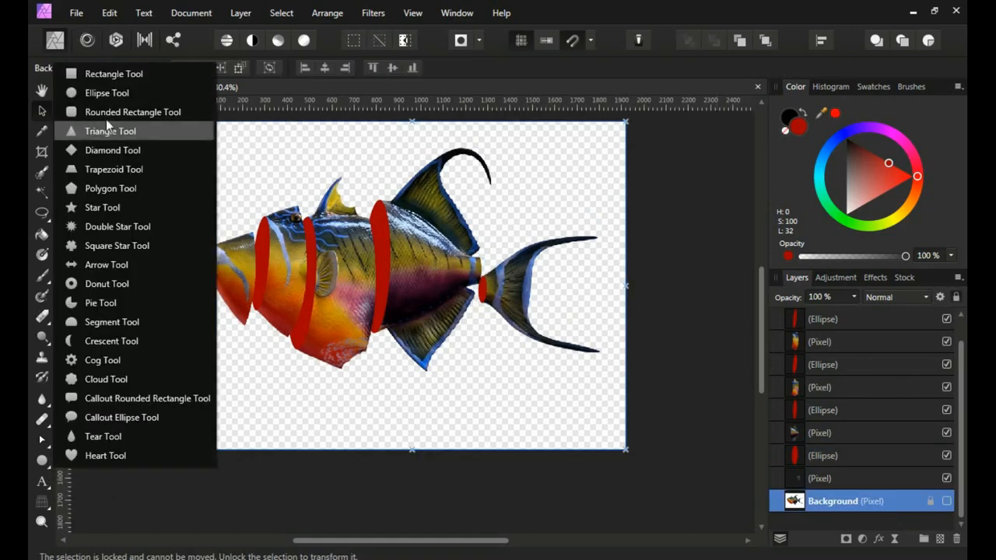
pyautogui.click(95, 70)
pyautogui.moveTo(198, 122); pyautogui.dragTo(626, 449)
pyautogui.click(688, 42)
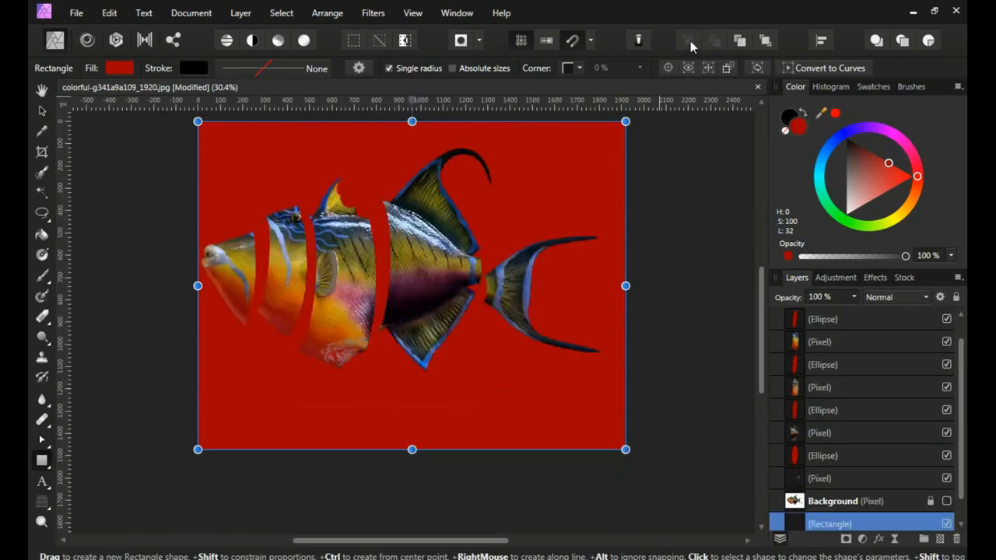
pyautogui.moveTo(863, 160); pyautogui.dragTo(832, 119)
pyautogui.scroll(1, 311, 245)
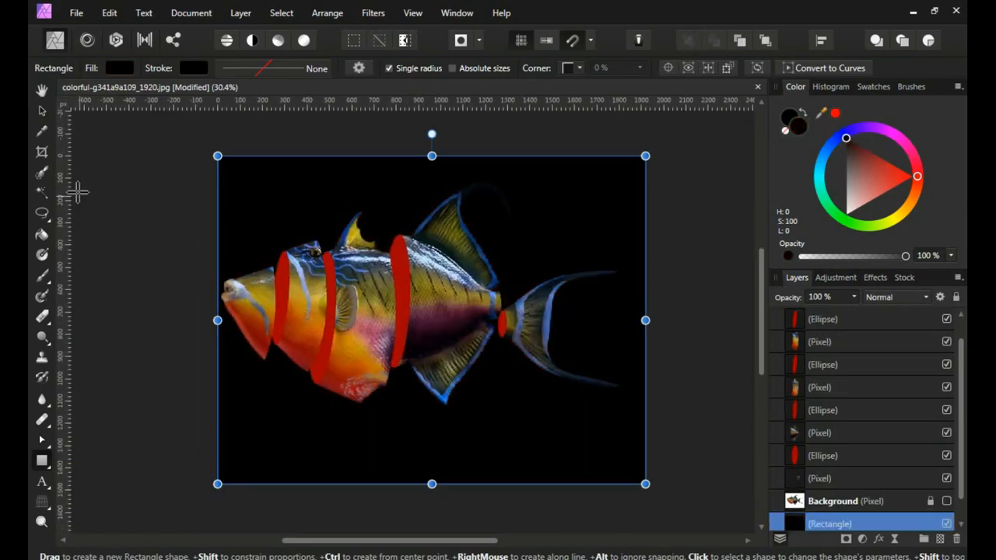
# - Select all the fish slices and red ellipses and move them together to the middle of the canvas
pyautogui.press('v')
pyautogui.moveTo(161, 160); pyautogui.dragTo(661, 436)
pyautogui.scroll(2, 422, 307)
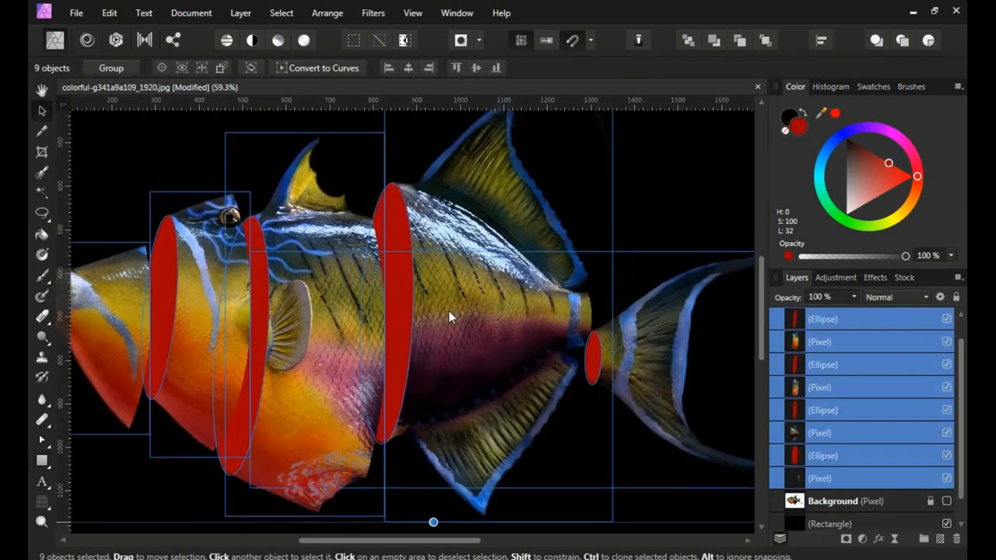
pyautogui.scroll(-1, 658, 337)
pyautogui.moveTo(689, 305); pyautogui.dragTo(662, 306)
pyautogui.moveTo(470, 311); pyautogui.dragTo(486, 323)
pyautogui.click(208, 382)
# - Select all four red ellipses and apply a linear gradient fill running from the bottom to near the top of the third ellipse
pyautogui.scroll(3, 285, 365)
pyautogui.click(304, 329)
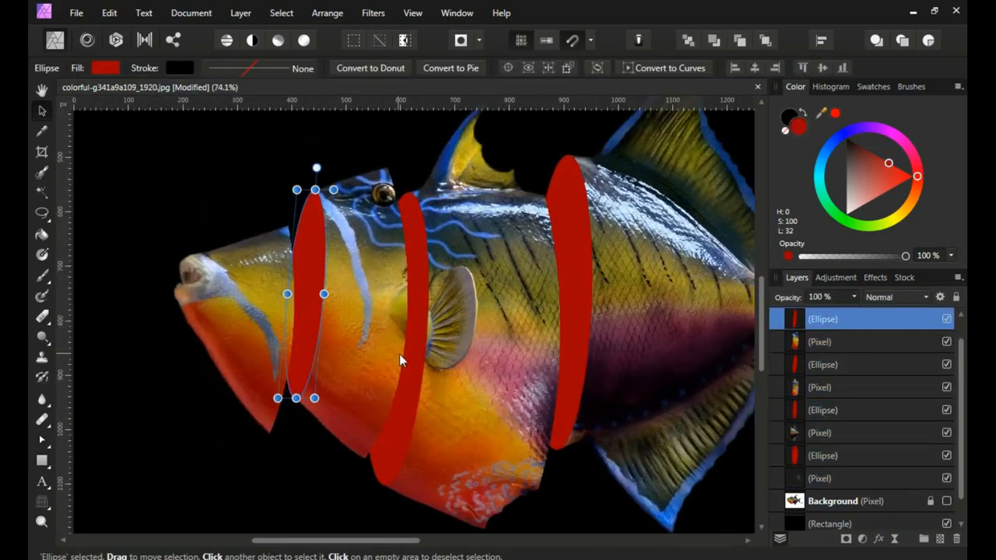
pyautogui.keyDown('shift'); pyautogui.click(399, 354); pyautogui.keyUp('shift')
pyautogui.keyDown('shift'); pyautogui.click(418, 358); pyautogui.keyUp('shift')
pyautogui.hscroll(2, 449, 362)
pyautogui.keyDown('shift'); pyautogui.click(673, 346); pyautogui.keyUp('shift')
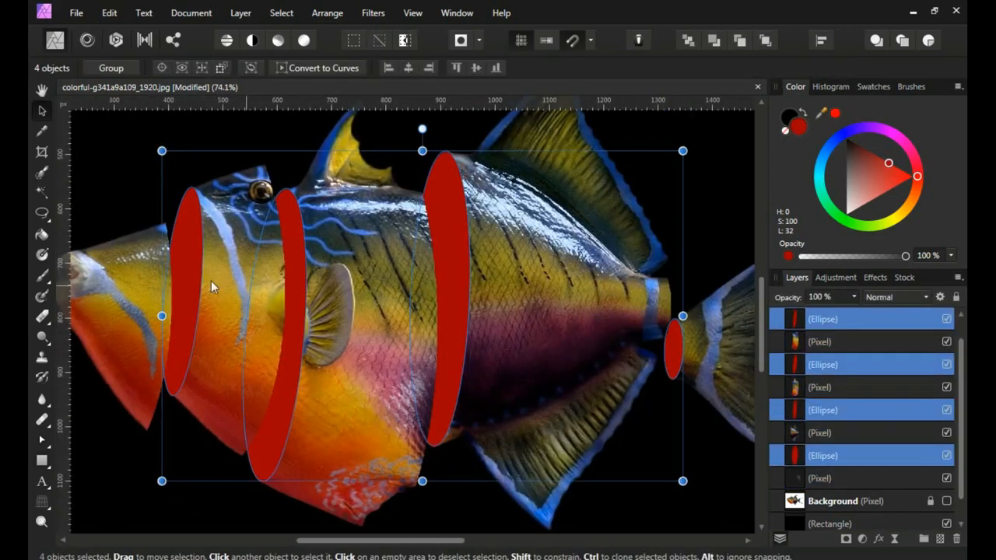
pyautogui.click(42, 256)
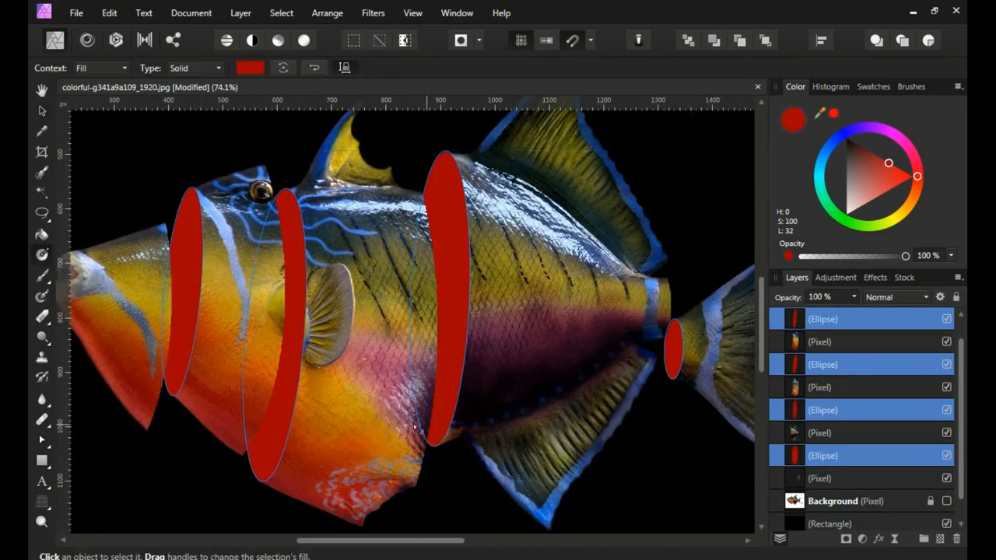
pyautogui.moveTo(427, 447); pyautogui.dragTo(448, 210)
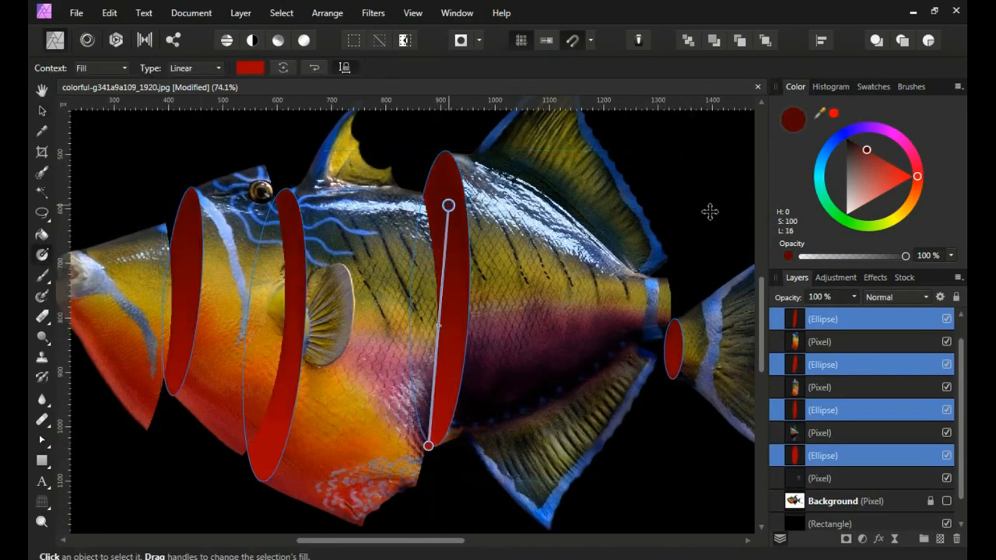
# - Set the ellipses' gradient to bright red at the upper end and very dark red (H 0, S 100, L 8) at the lower end
pyautogui.click(855, 144)
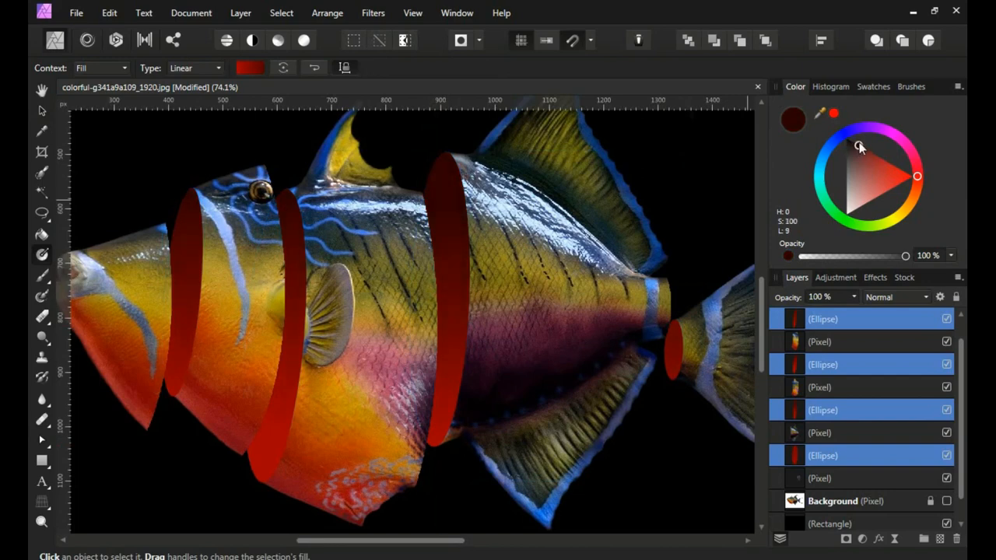
pyautogui.click(913, 176)
pyautogui.click(428, 446)
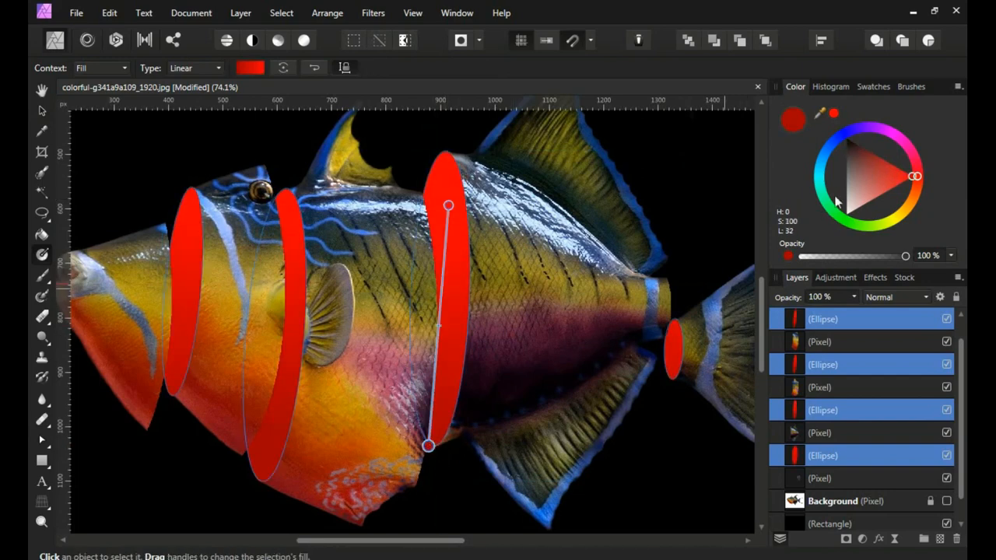
pyautogui.click(873, 150)
pyautogui.click(857, 145)
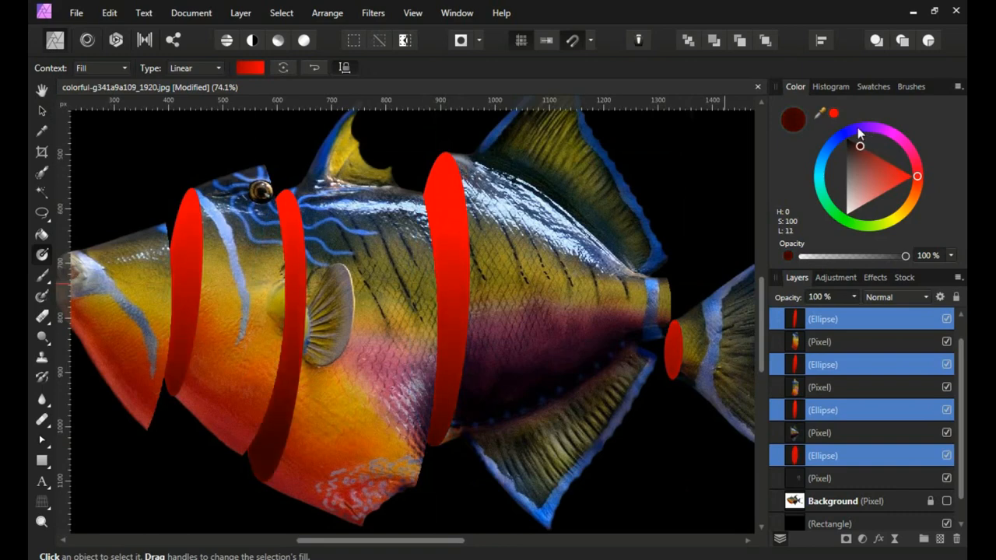
pyautogui.hotkey('ctrl', '0')
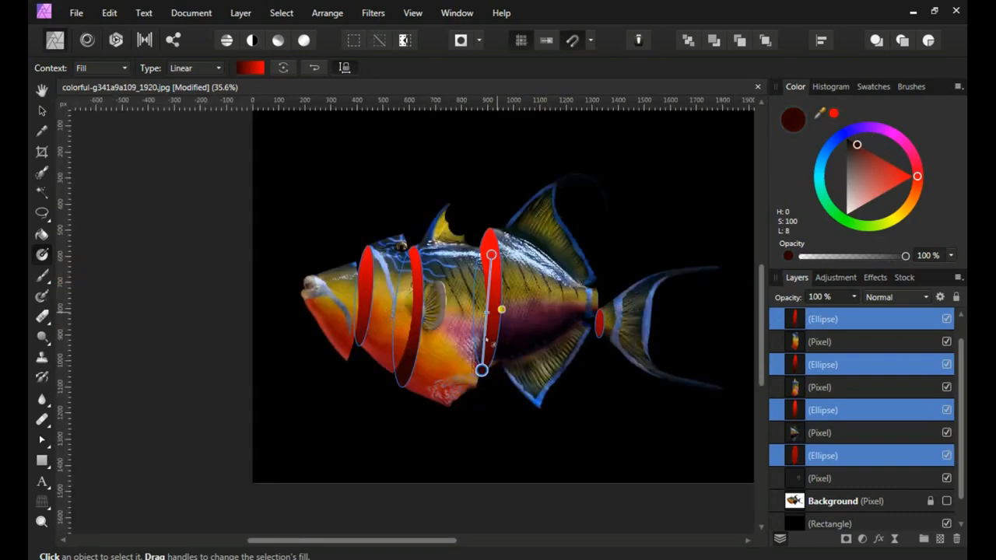
# - Fill the background rectangle with neutral grey (H 0, S 0, L 60) and deselect it
pyautogui.click(830, 528)
pyautogui.moveTo(852, 189); pyautogui.dragTo(841, 186)
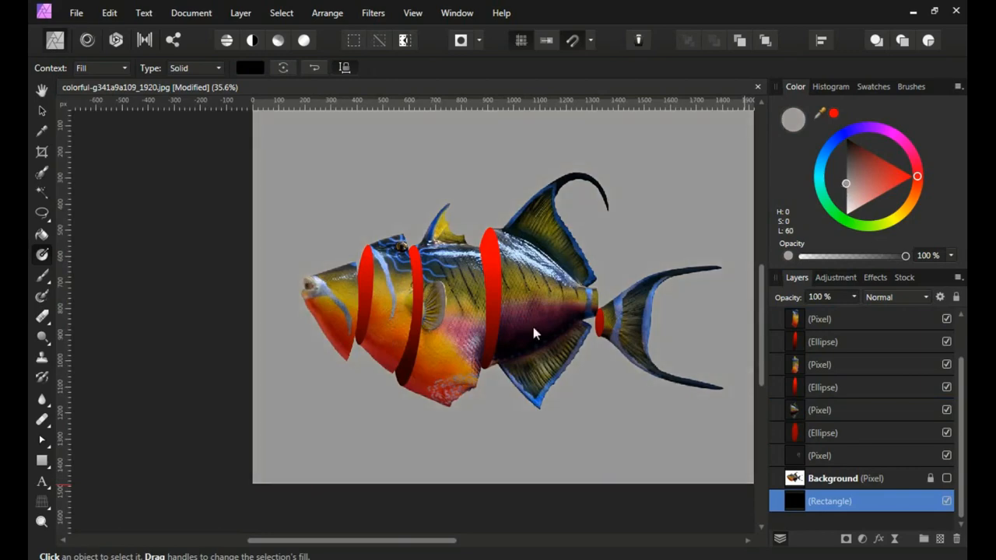
pyautogui.moveTo(534, 330); pyautogui.dragTo(457, 360)
pyautogui.click(693, 358)
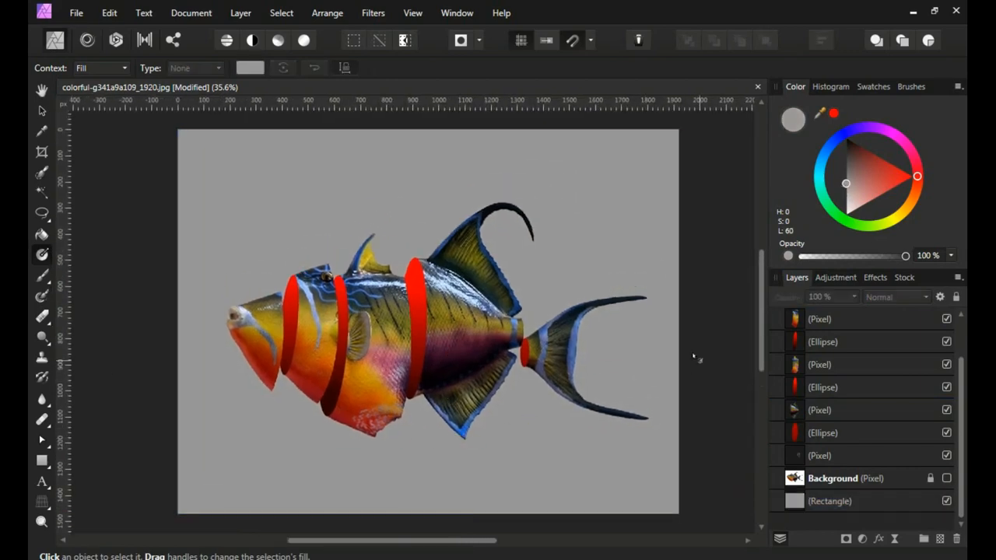
# - Move the middle slice together with its red ellipse slightly downward, out of line with the other slices, and deselect everything
pyautogui.scroll(2, 259, 335)
pyautogui.click(43, 111)
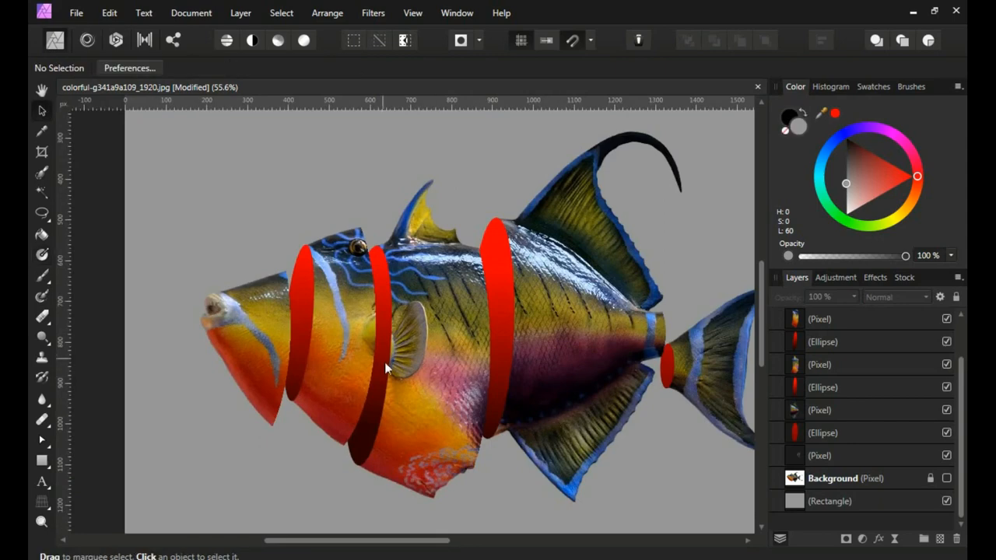
pyautogui.click(382, 365)
pyautogui.keyDown('shift'); pyautogui.click(430, 361); pyautogui.keyUp('shift')
pyautogui.moveTo(450, 310); pyautogui.dragTo(446, 322)
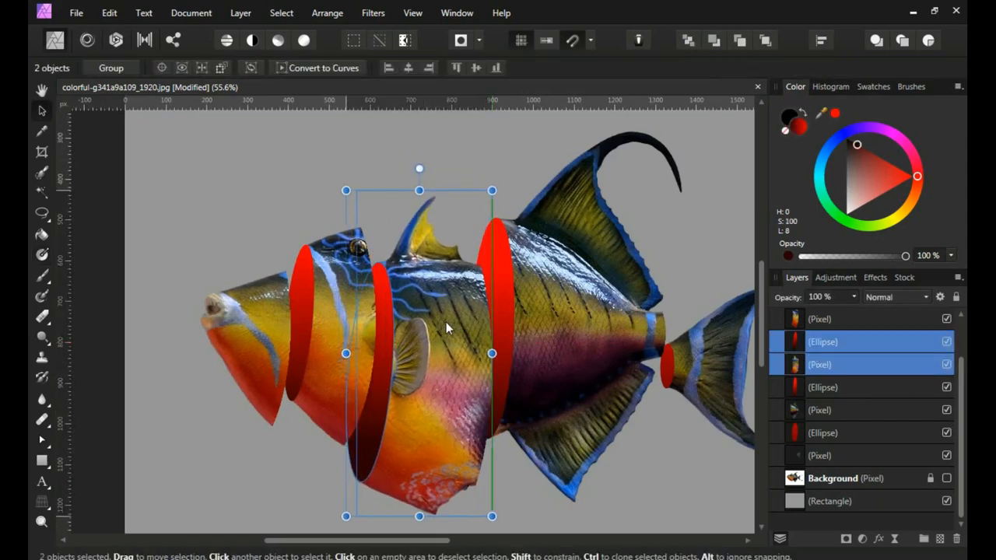
pyautogui.scroll(-2, 446, 322)
pyautogui.click(445, 478)
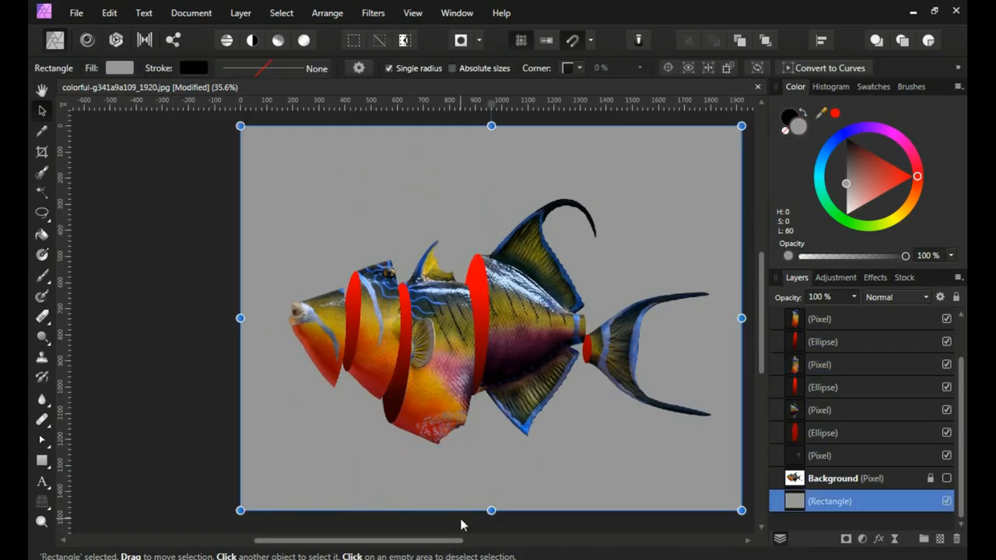
pyautogui.click(462, 522)
pyautogui.moveTo(482, 461); pyautogui.dragTo(415, 461)
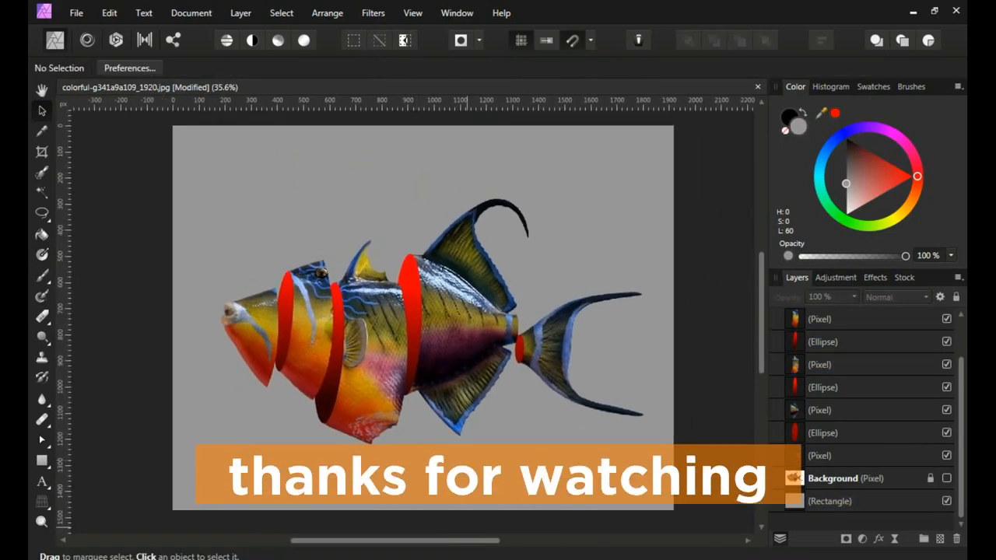